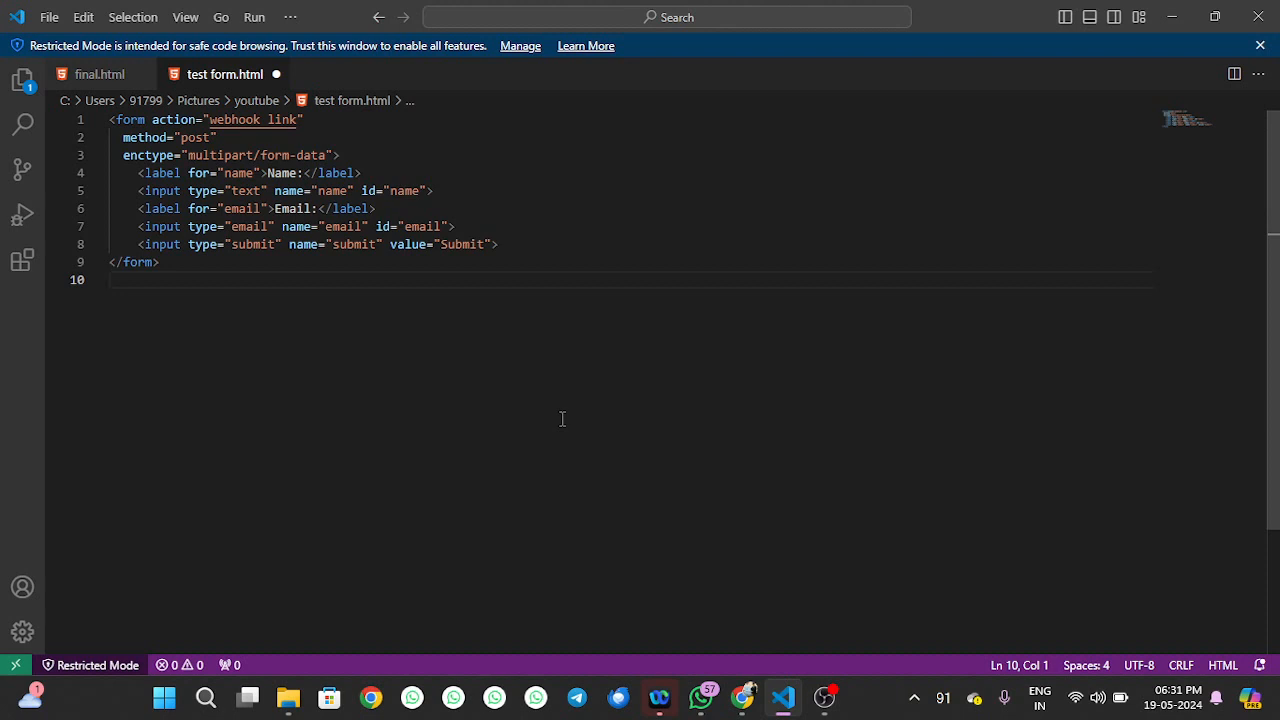
# Review the form's opening tag on lines 1–3, then switch to the Chrome test form page
pyautogui.moveTo(341, 155); pyautogui.dragTo(110, 119)
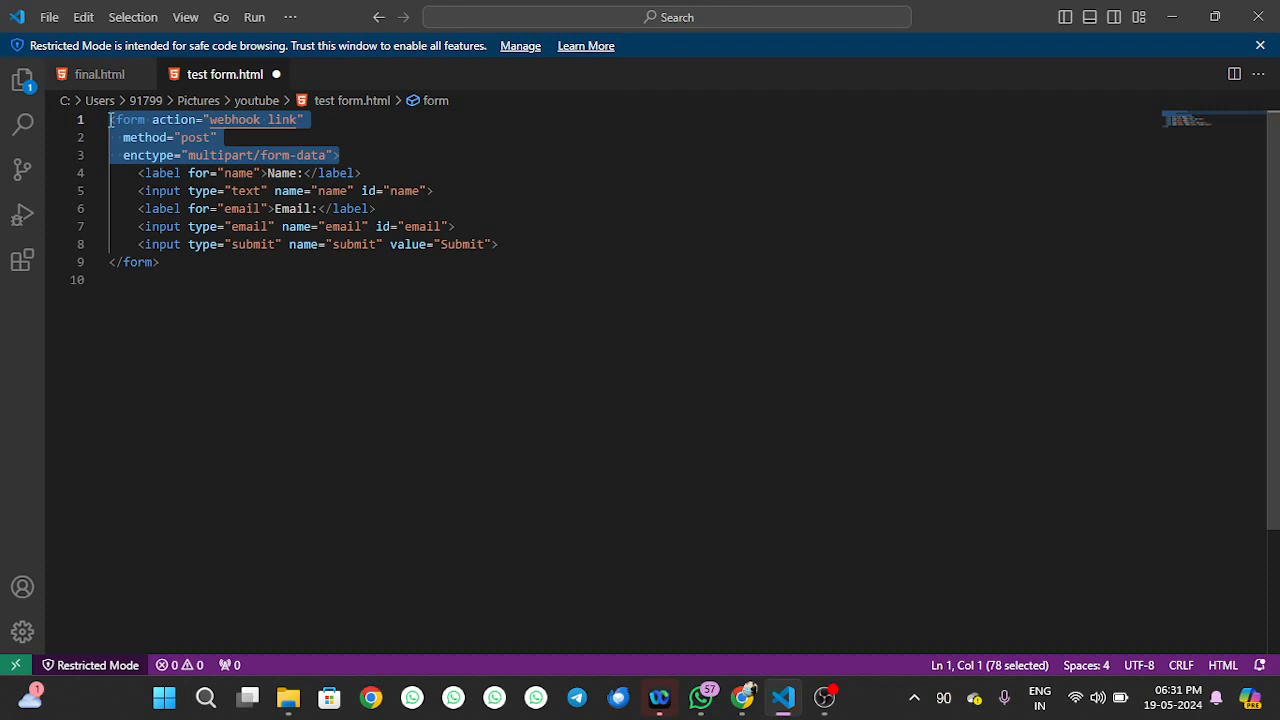
pyautogui.click(405, 263)
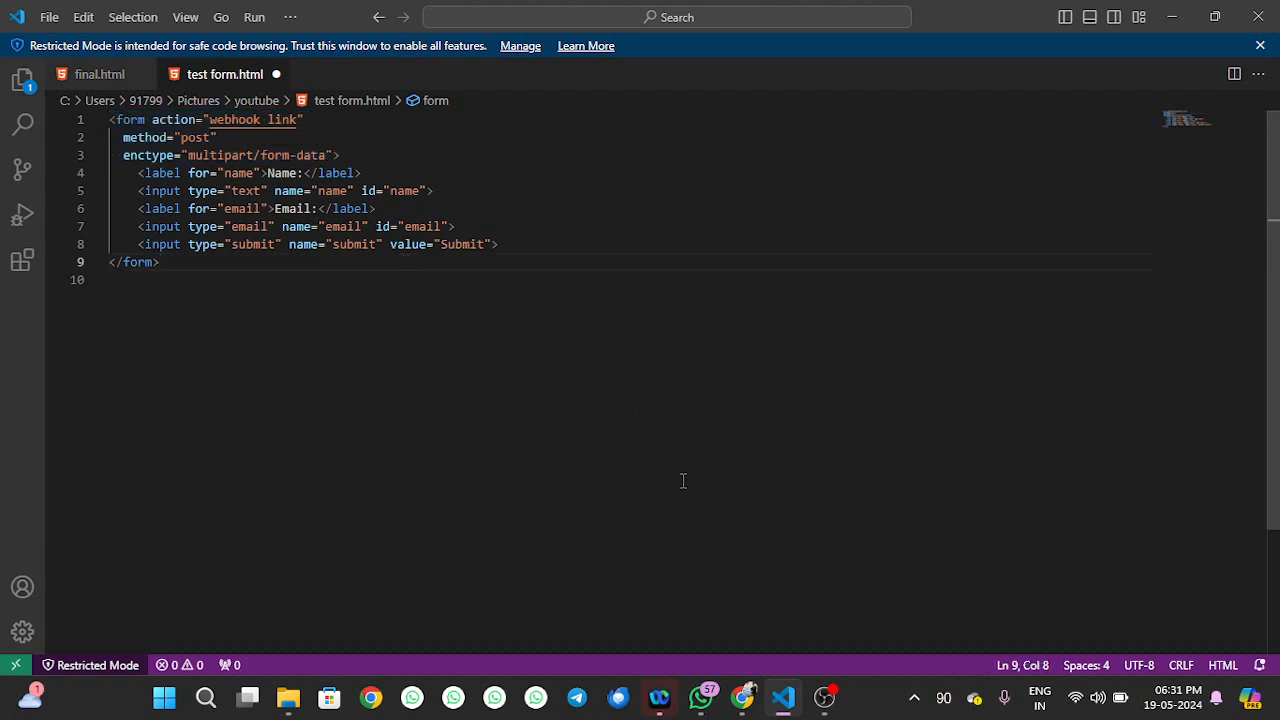
pyautogui.hotkey('alt', 'Tab')
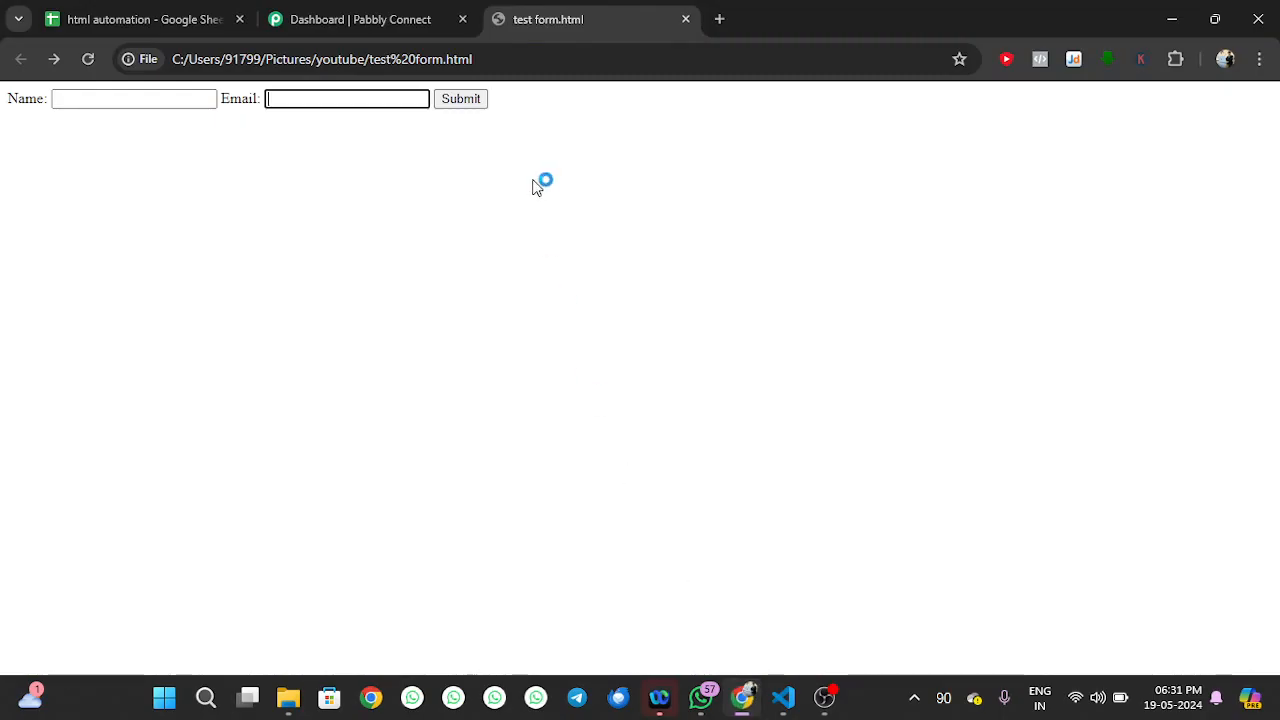
# Switch to the 'Dashboard | Pabbly Connect' tab
pyautogui.click(396, 6)
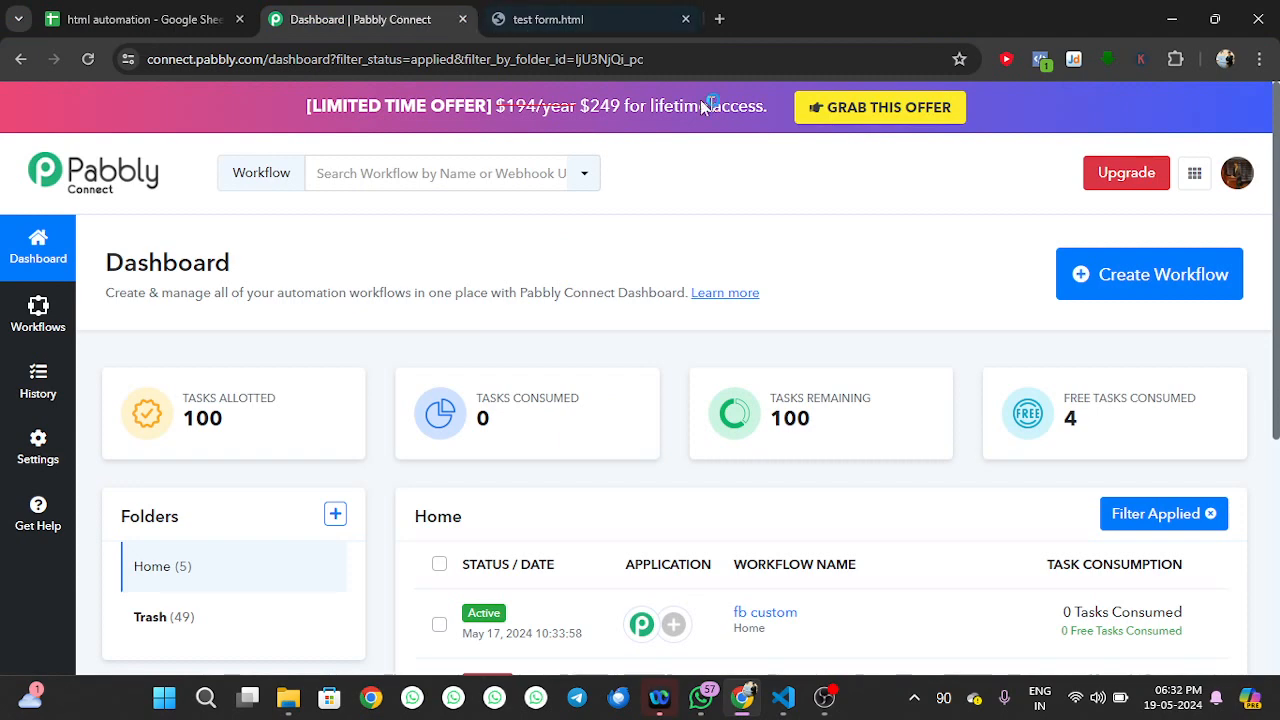
# Create a workflow named 'html automation' in the Home folder
pyautogui.click(1106, 284)
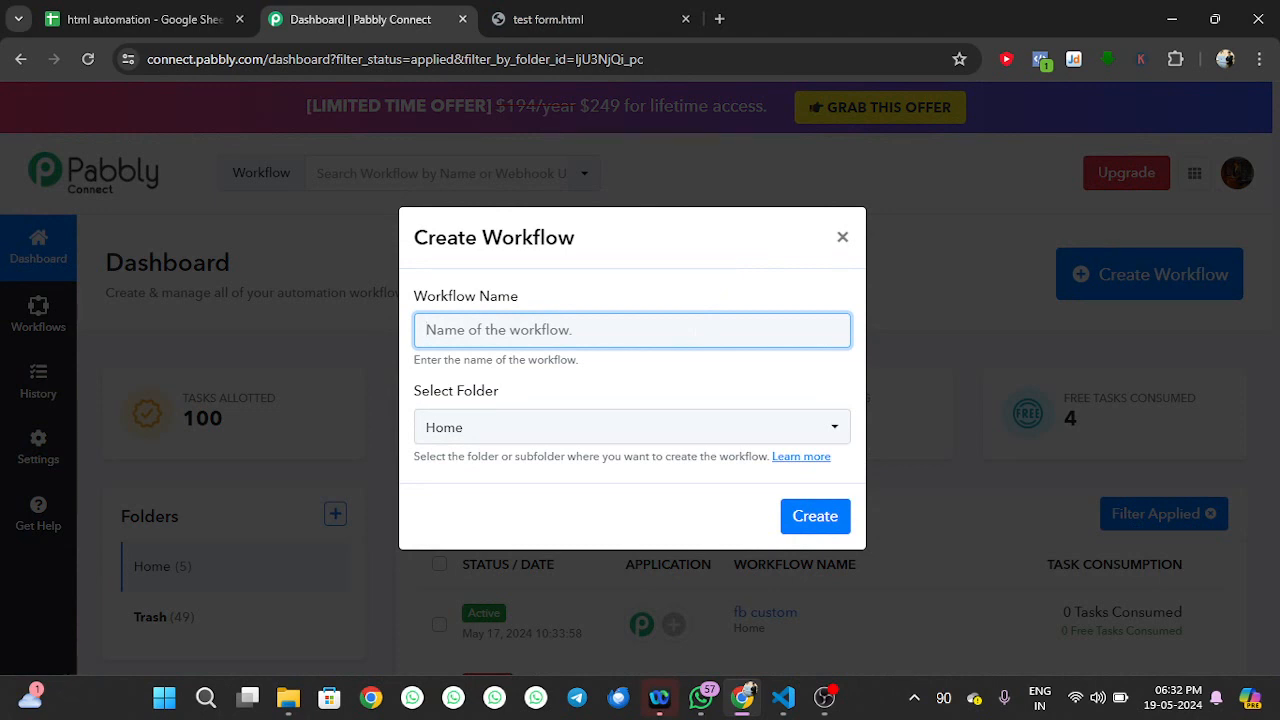
pyautogui.write('html automation')
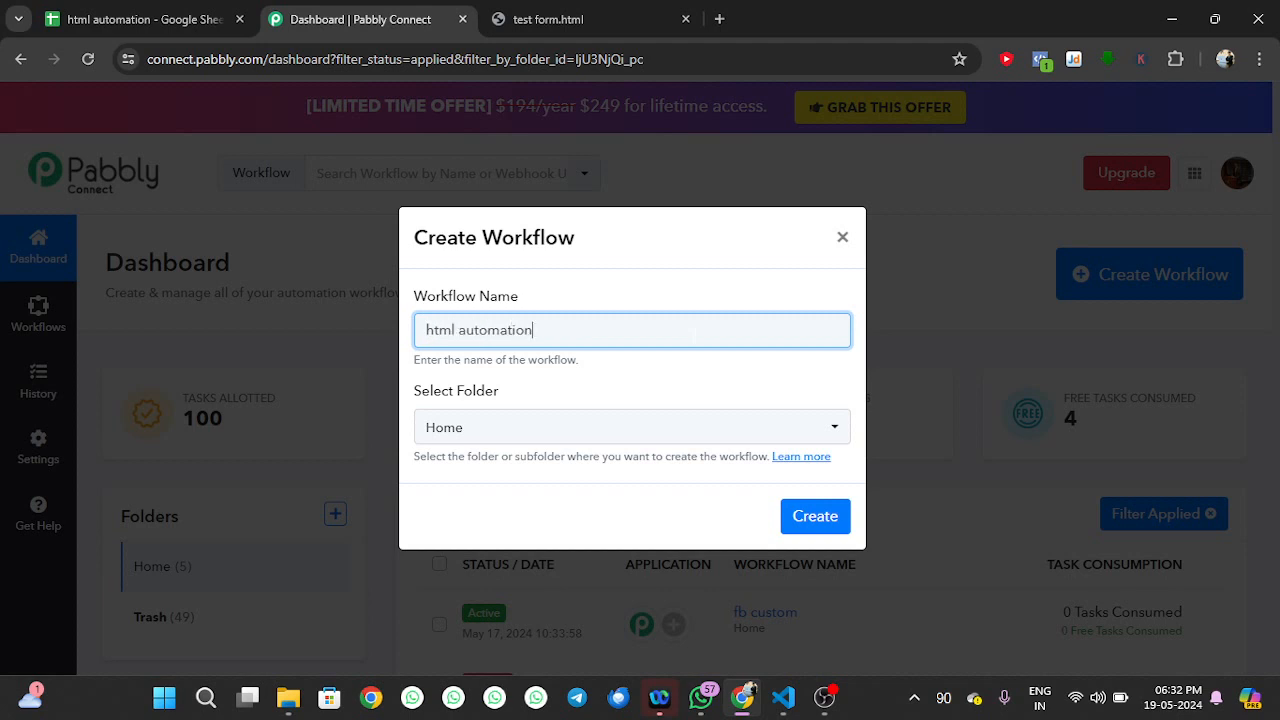
pyautogui.click(779, 389)
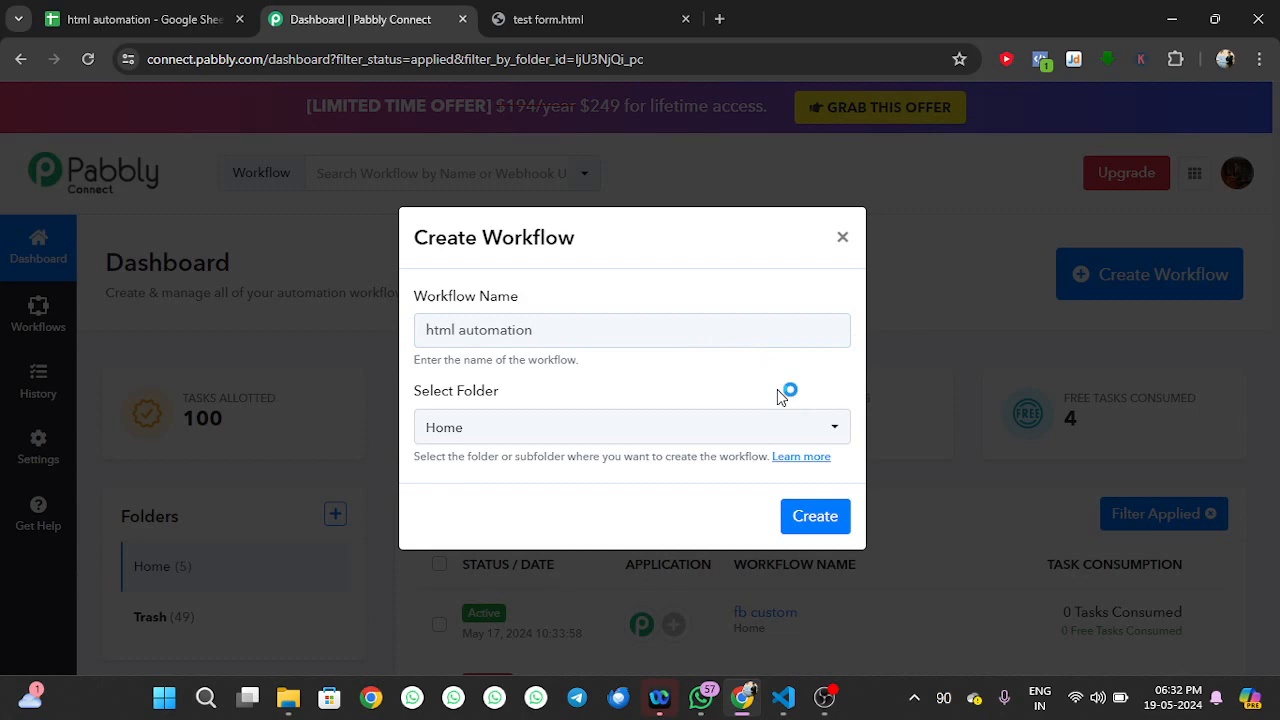
pyautogui.click(814, 518)
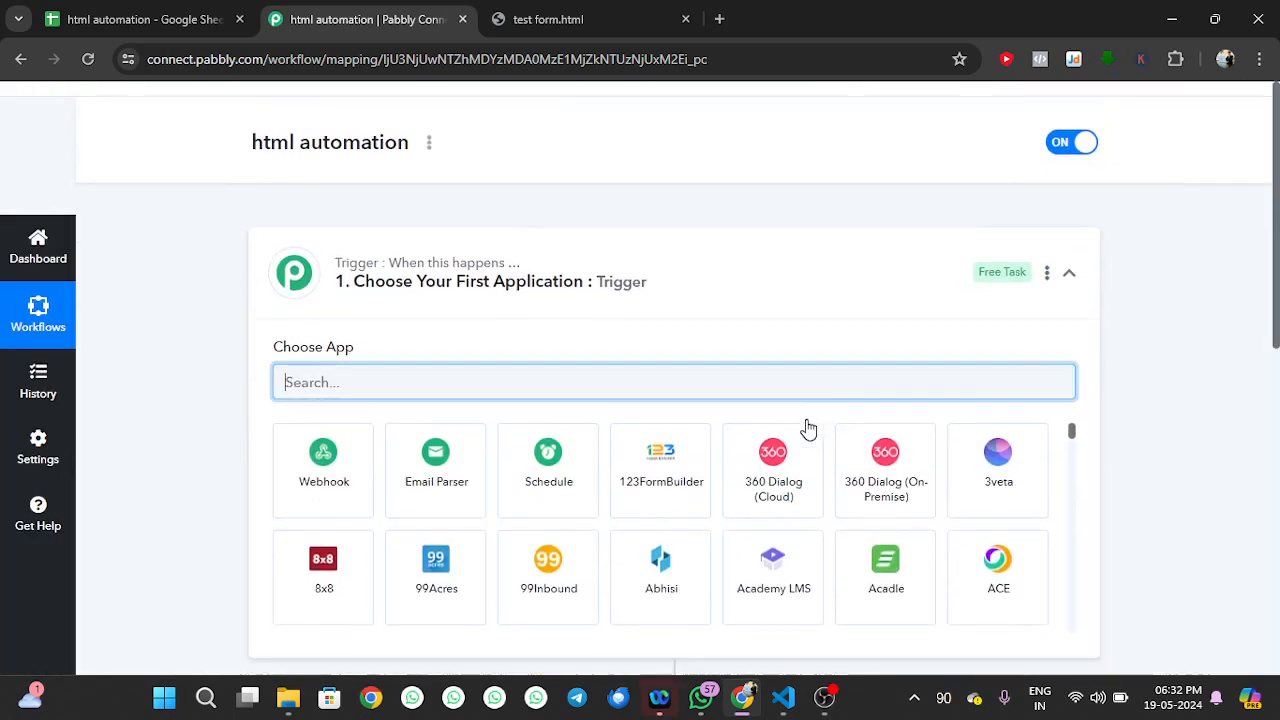
# Set the trigger to Webhook by Pabbly with Catch Webhook and copy the webhook URL
pyautogui.click(322, 450)
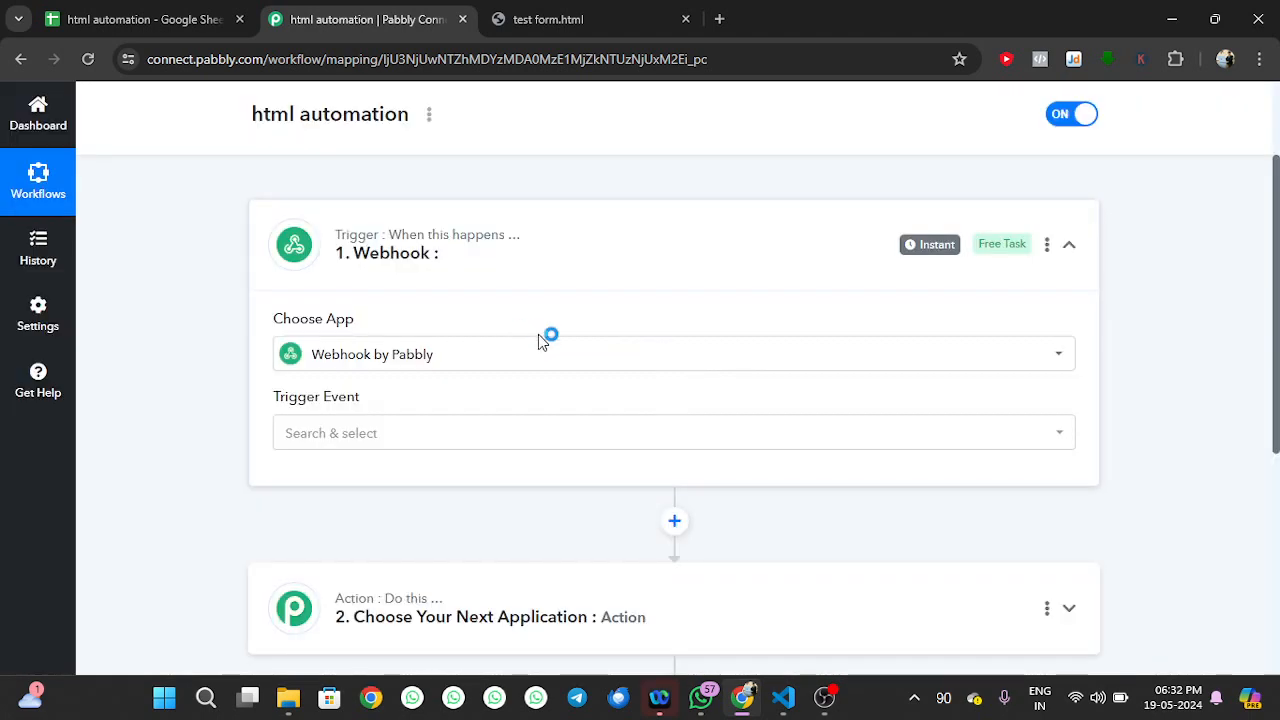
pyautogui.scroll(-1, 543, 337)
pyautogui.click(506, 336)
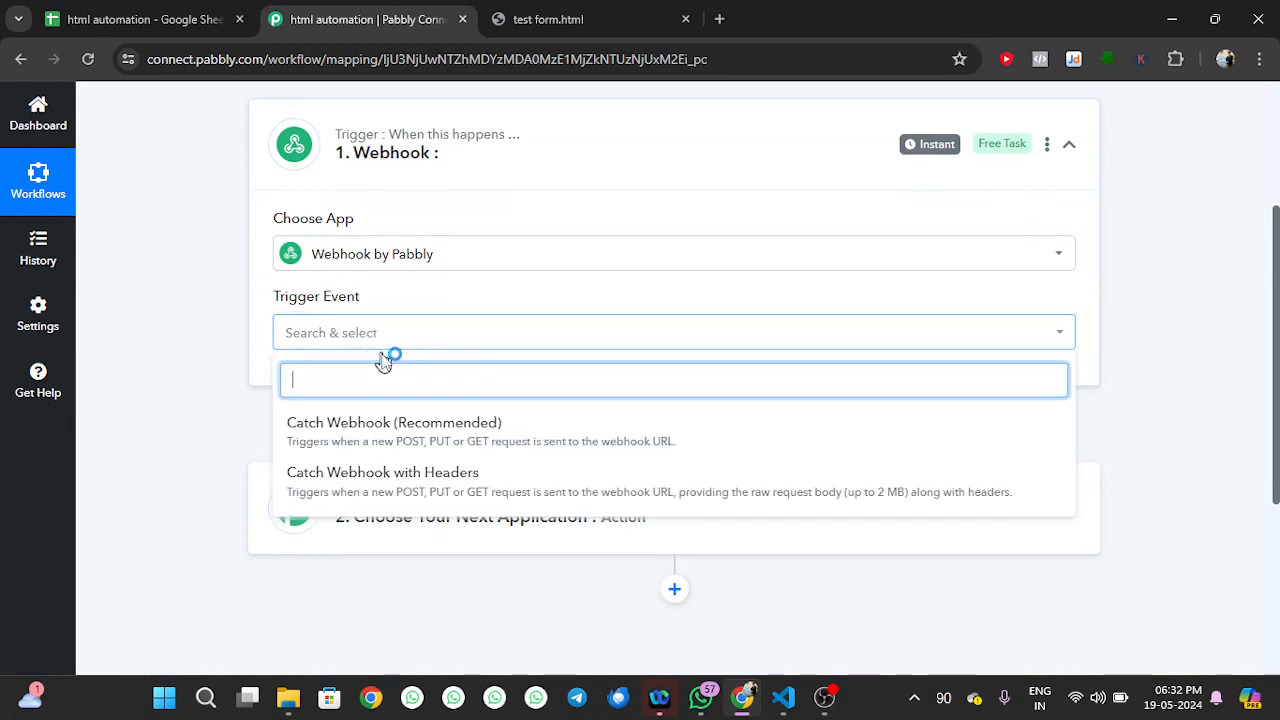
pyautogui.click(372, 437)
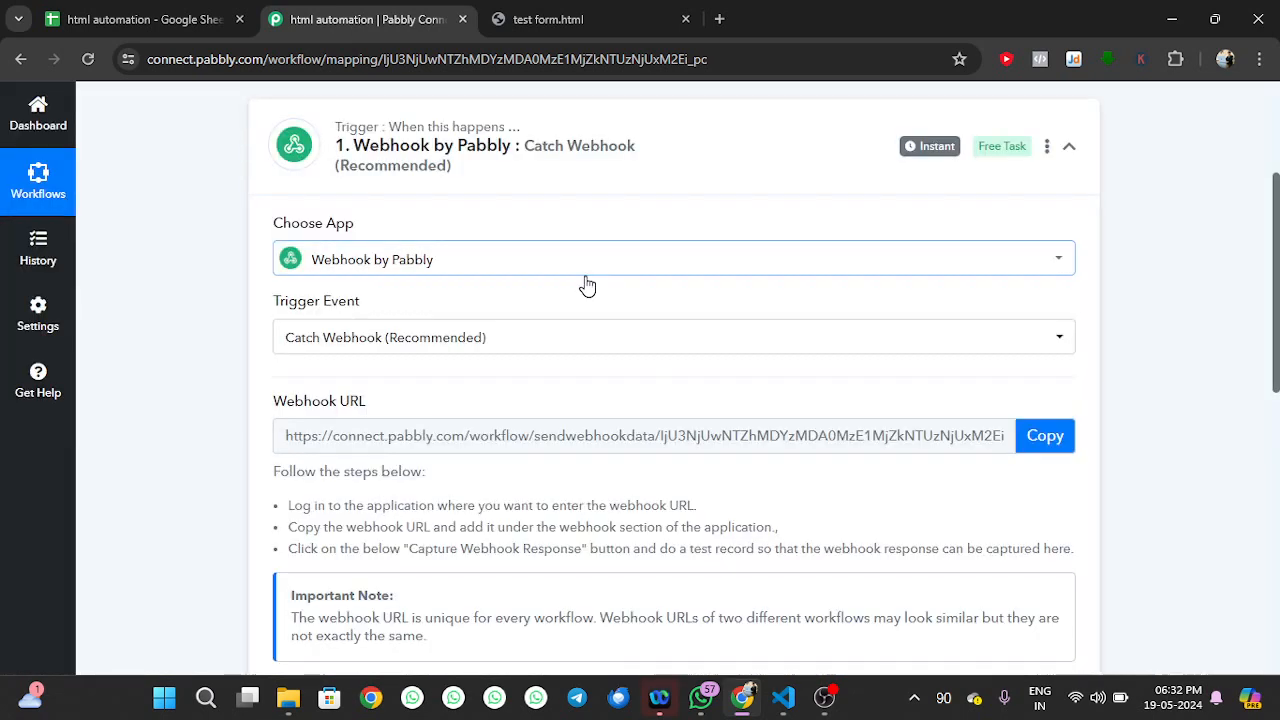
pyautogui.scroll(-2, 777, 376)
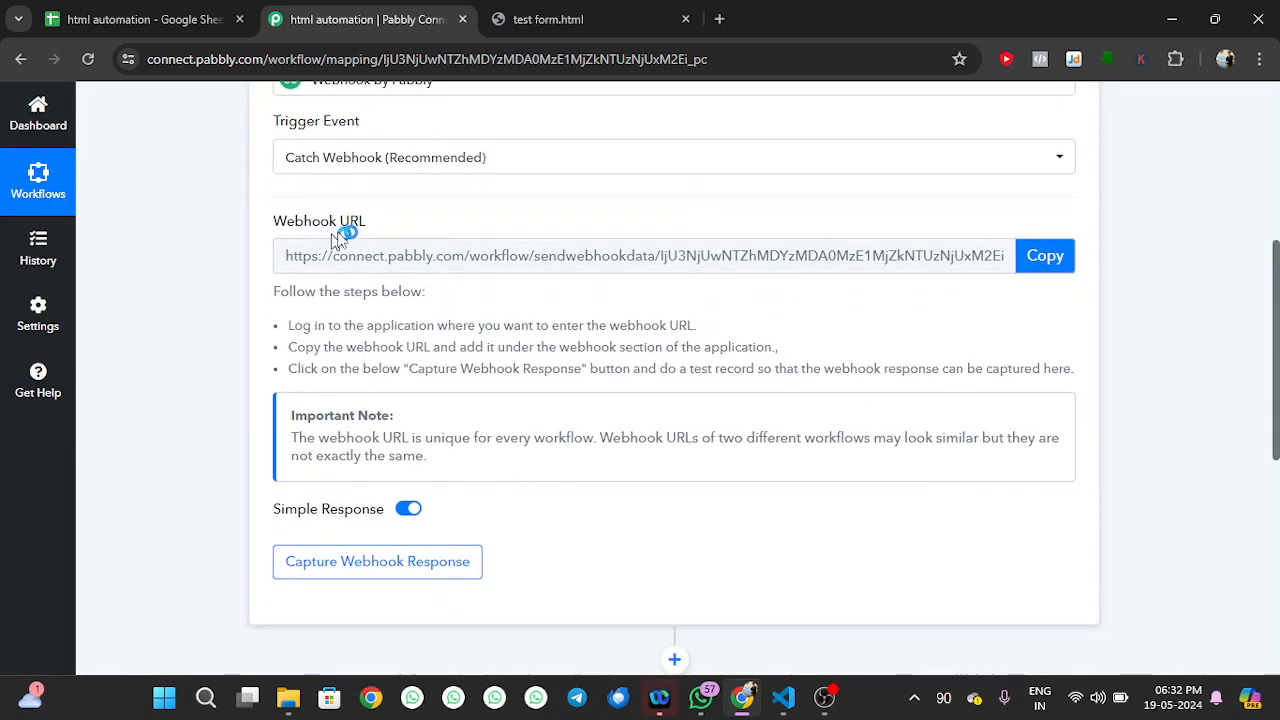
pyautogui.click(1026, 258)
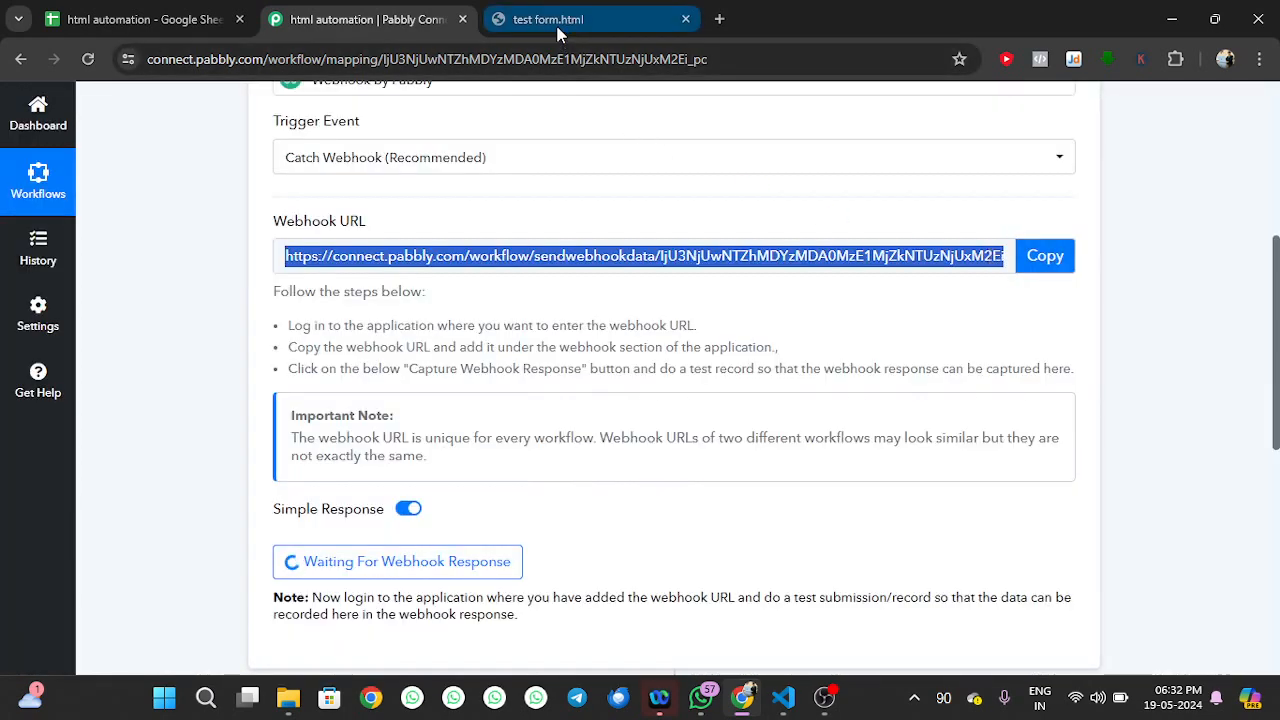
# Replace the form's 'webhook link' action placeholder with the copied Pabbly webhook URL
pyautogui.click(786, 699)
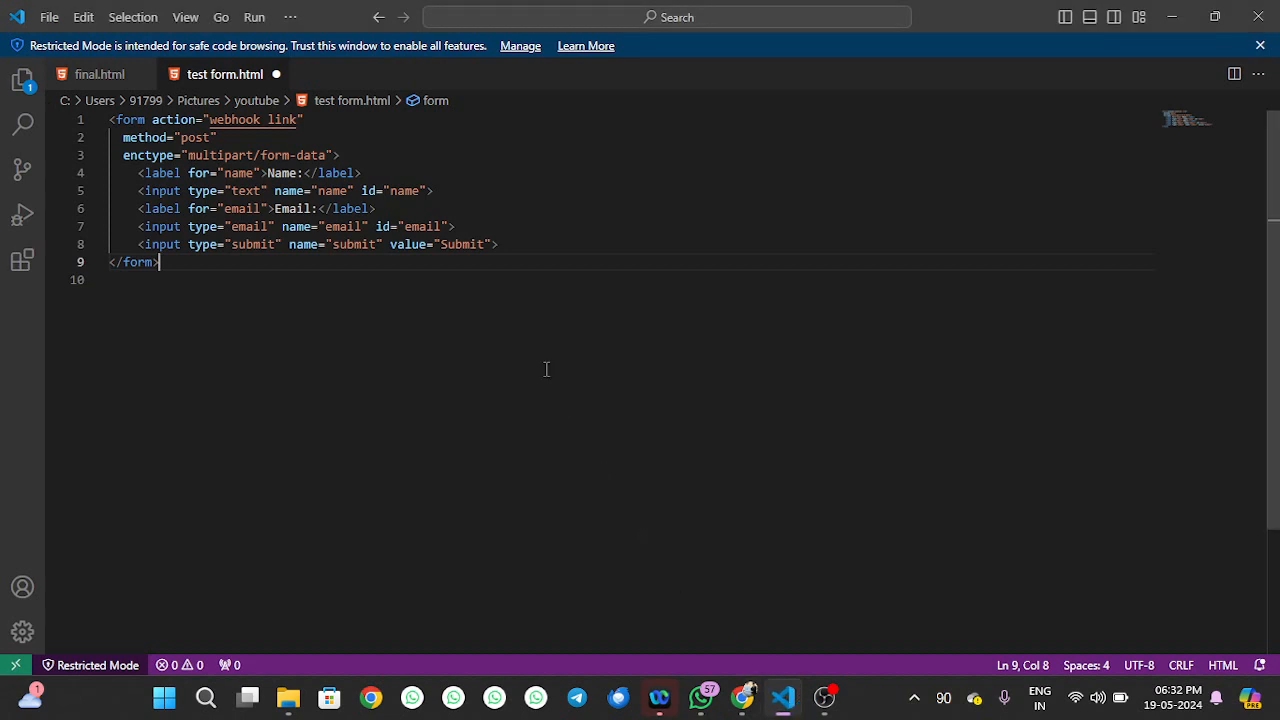
pyautogui.click(298, 119)
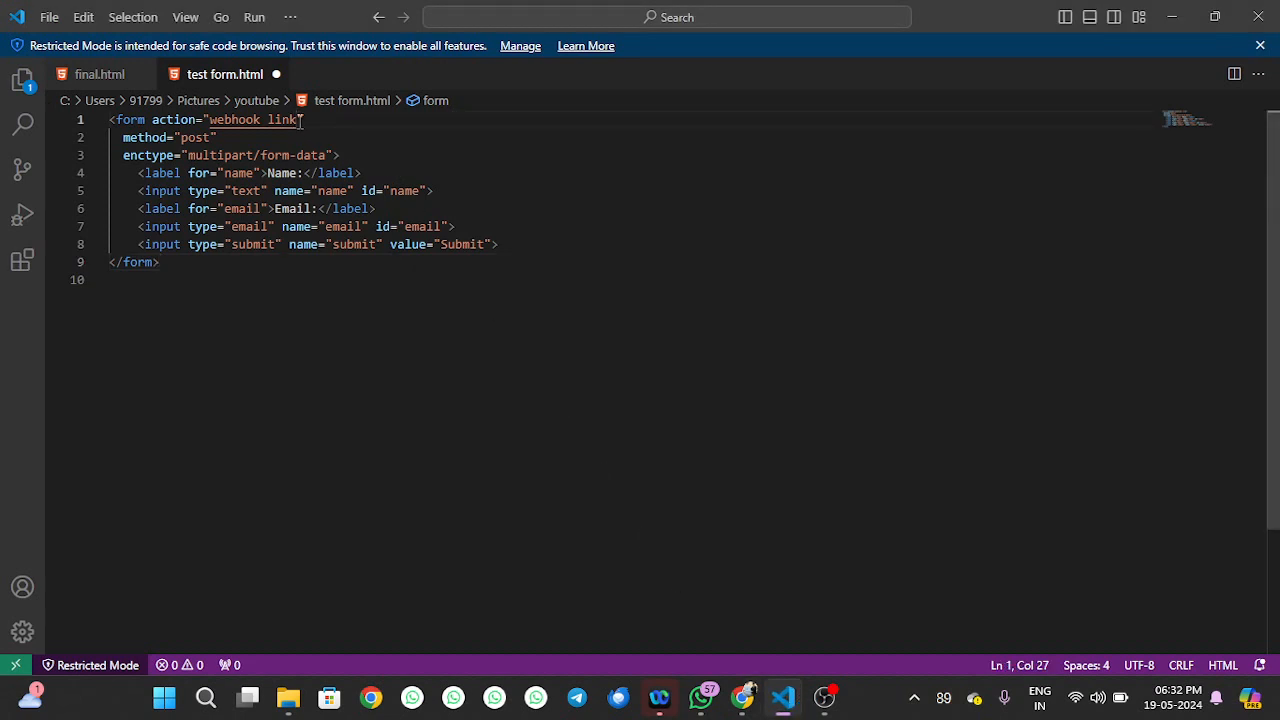
pyautogui.hotkey('shift', 'Left')
pyautogui.hotkey('shift', 'Left')
pyautogui.hotkey('shift', 'Left')
pyautogui.hotkey('shift', 'Left')
pyautogui.hotkey('shift', 'Left')
pyautogui.hotkey('shift', 'Left')
pyautogui.hotkey('shift', 'Left')
pyautogui.hotkey('shift', 'Left')
pyautogui.hotkey('shift', 'Left')
pyautogui.hotkey('shift', 'Left')
pyautogui.hotkey('shift', 'Left')
pyautogui.hotkey('shift', 'Left')
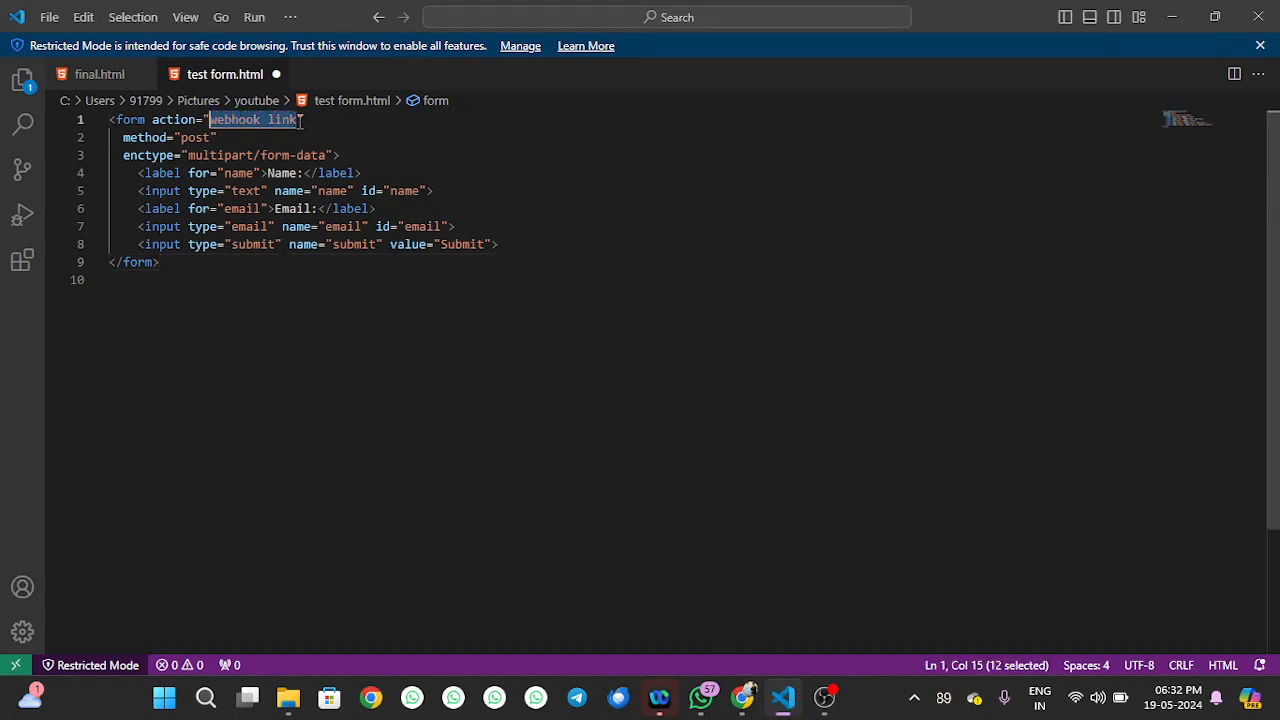
pyautogui.hotkey('ctrl', 'v')
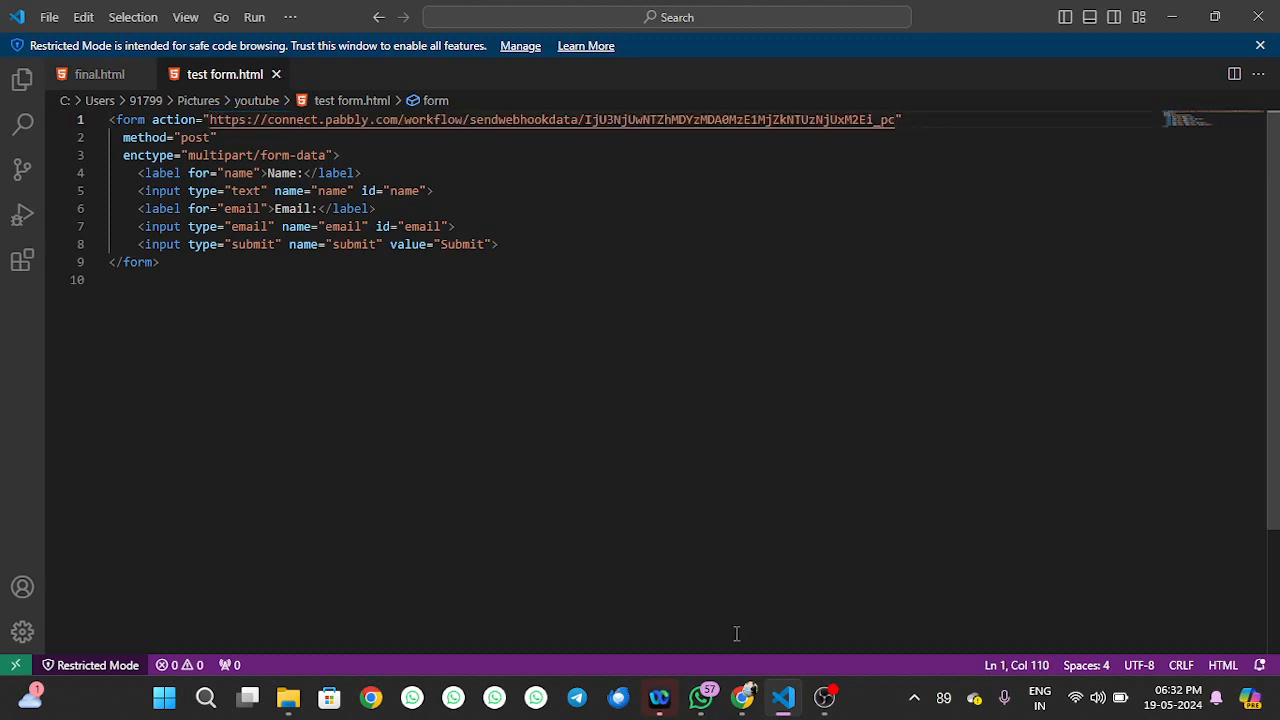
pyautogui.click(742, 697)
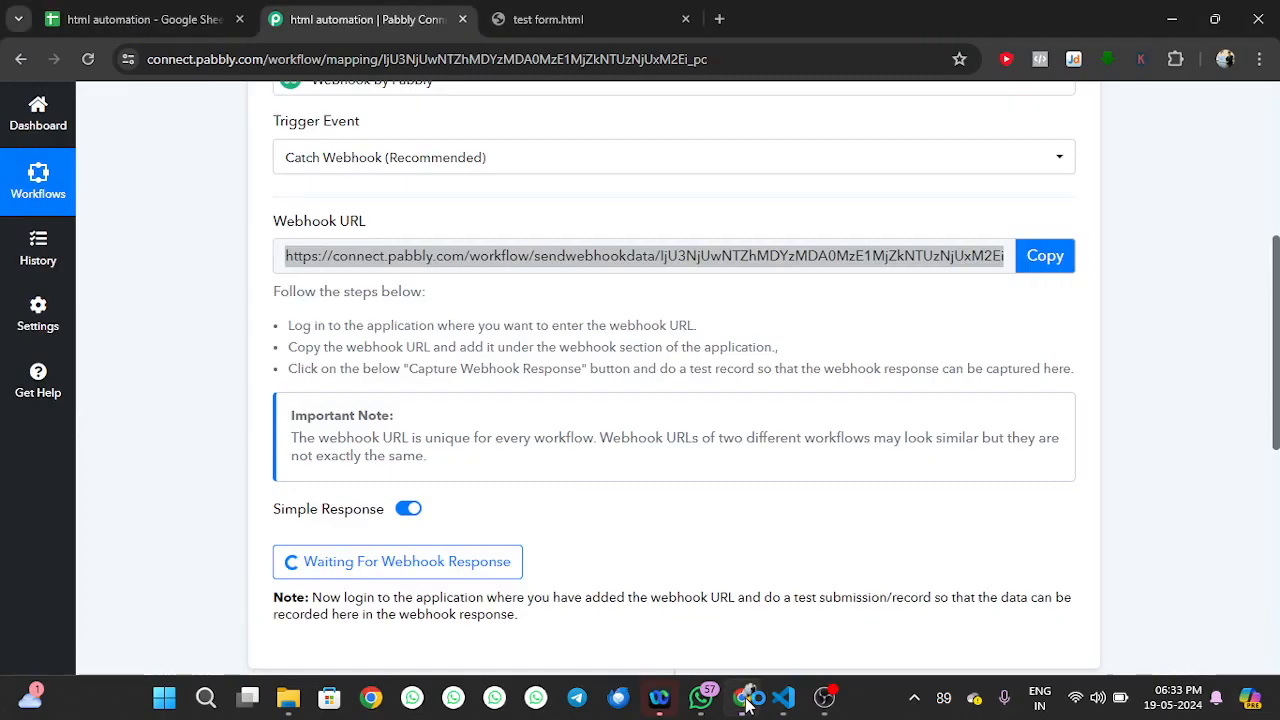
# Reload the test form, enter a name and e-mail address, and submit it to the webhook
pyautogui.click(433, 257)
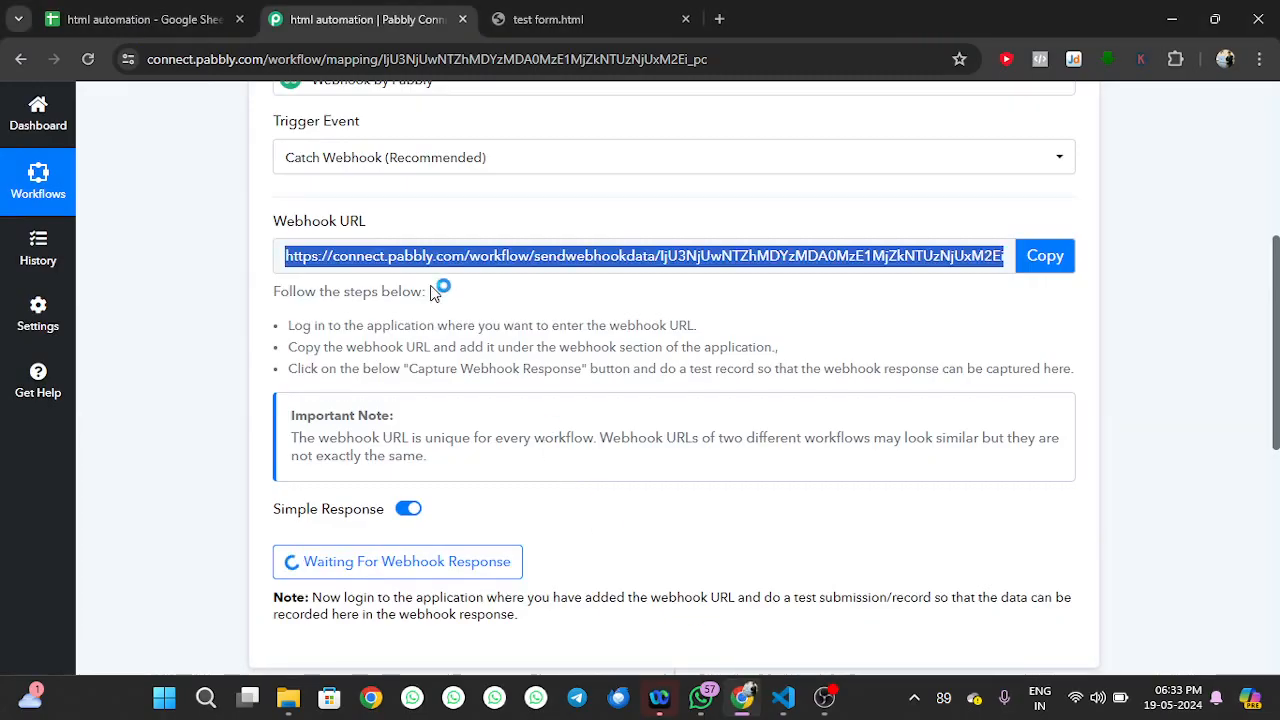
pyautogui.click(508, 19)
pyautogui.click(125, 98)
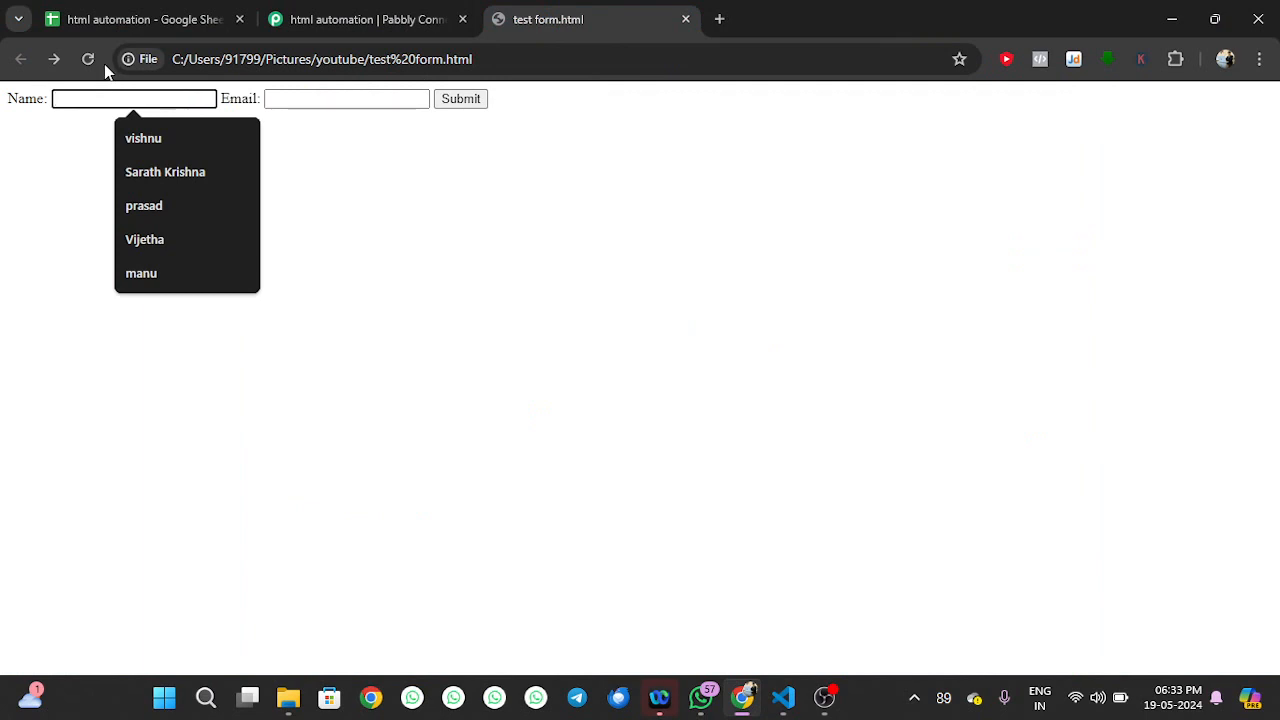
pyautogui.click(87, 60)
pyautogui.click(104, 97)
pyautogui.click(148, 140)
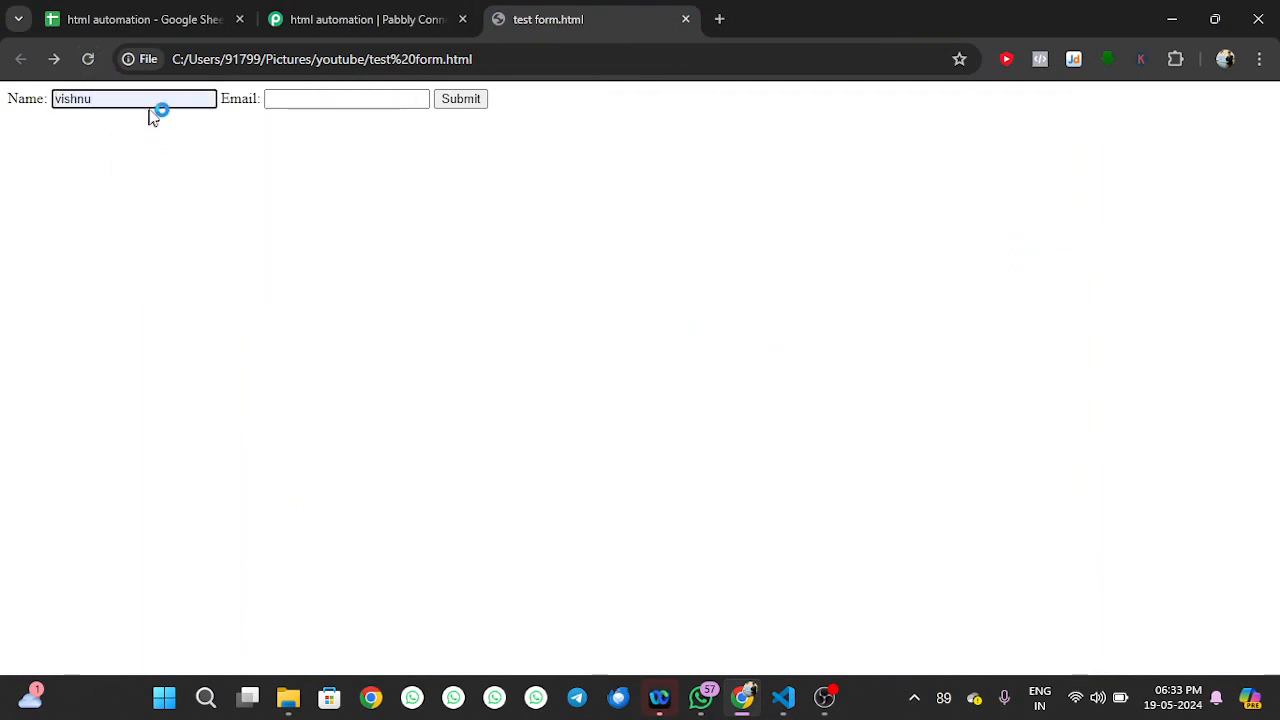
pyautogui.hotkey('ctrl', 'a')
pyautogui.press('BackSpace')
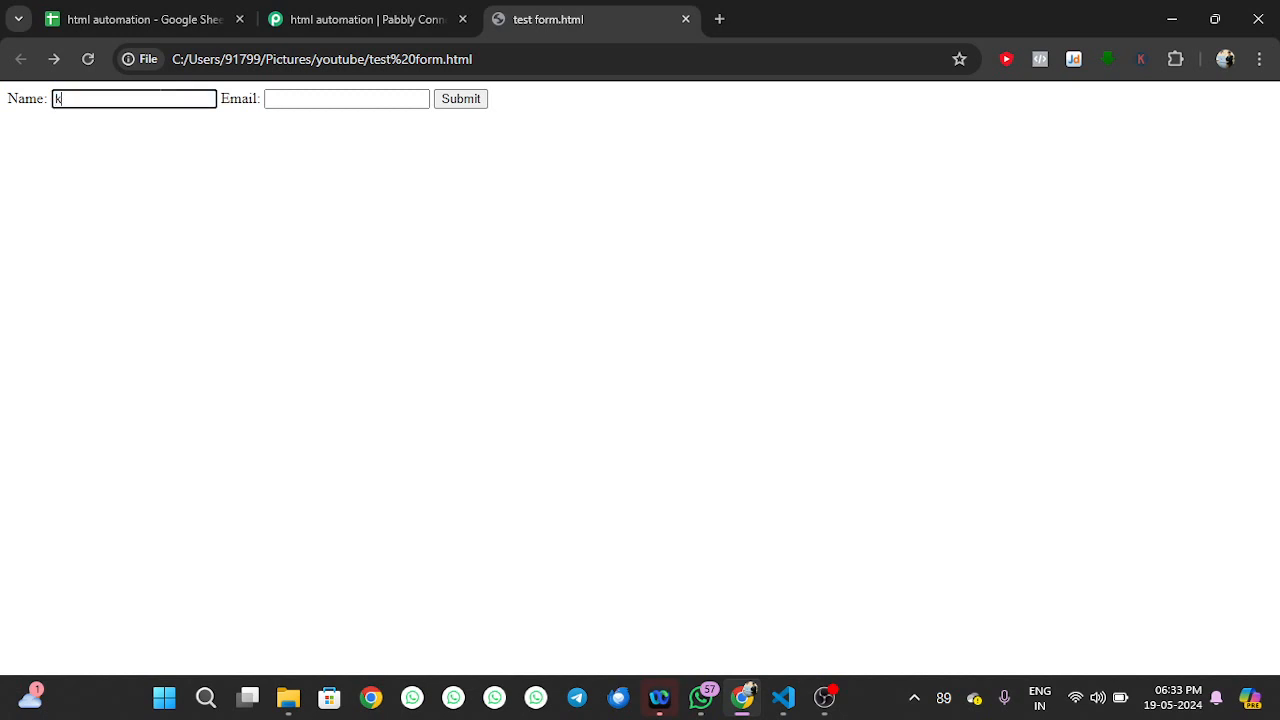
pyautogui.press('Tab')
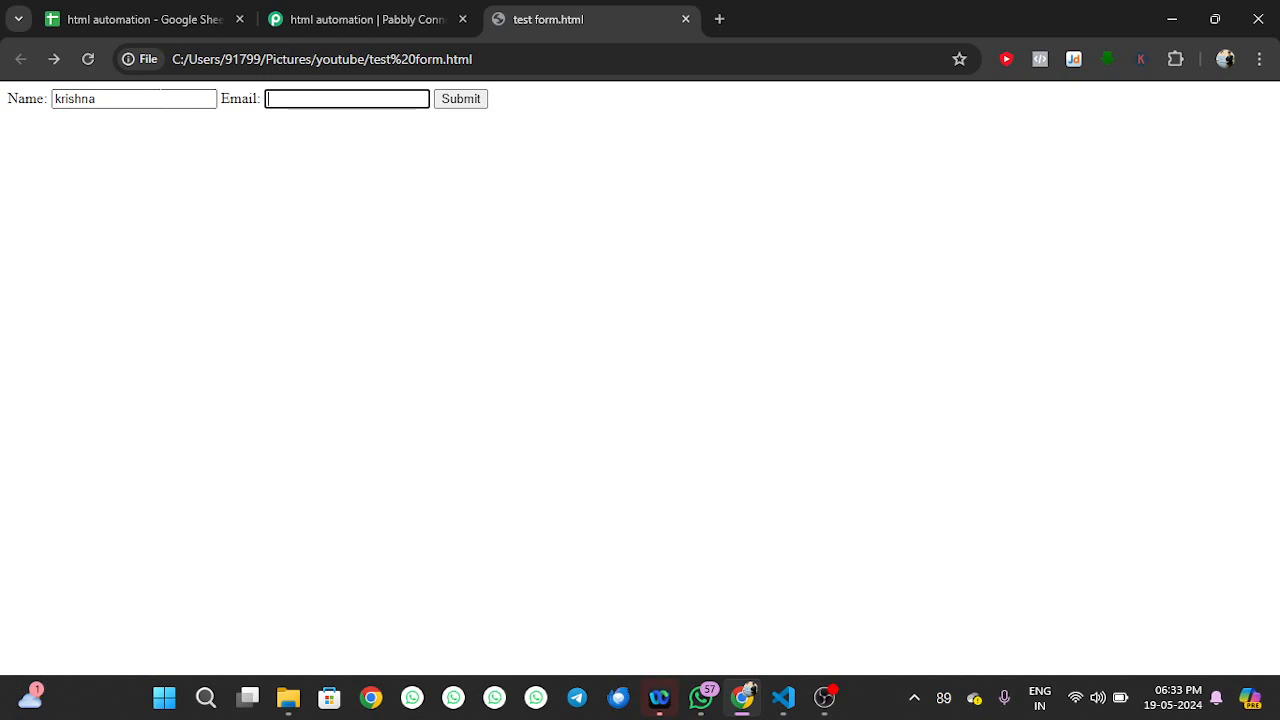
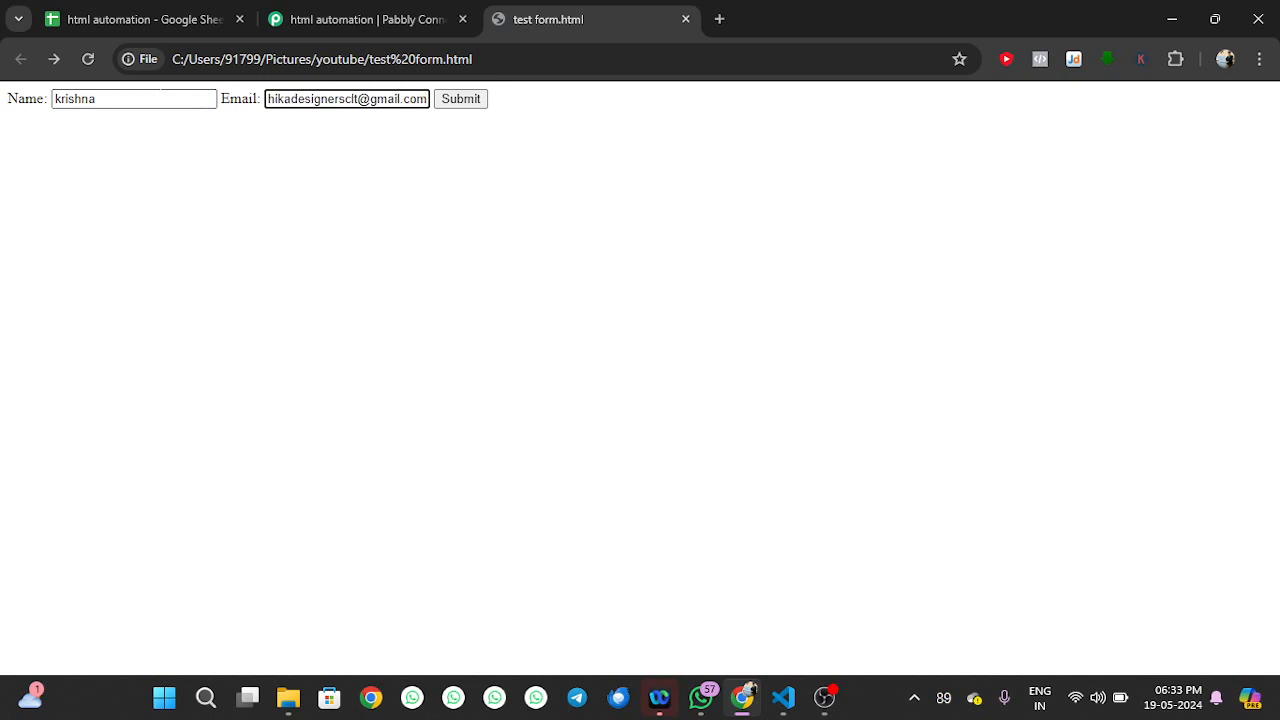
pyautogui.click(452, 100)
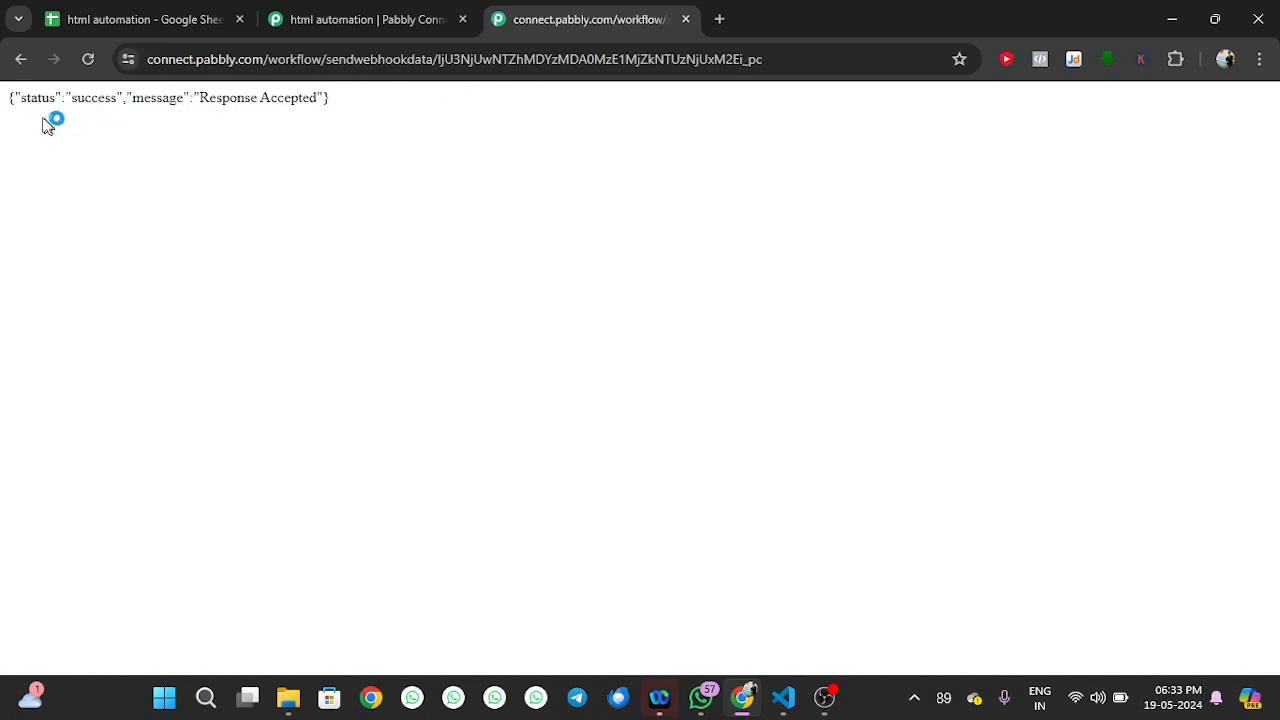
# Reload the workflow to show the captured Submit, Name and Email values, then expand step 2
pyautogui.click(395, 10)
pyautogui.scroll(-2, 478, 305)
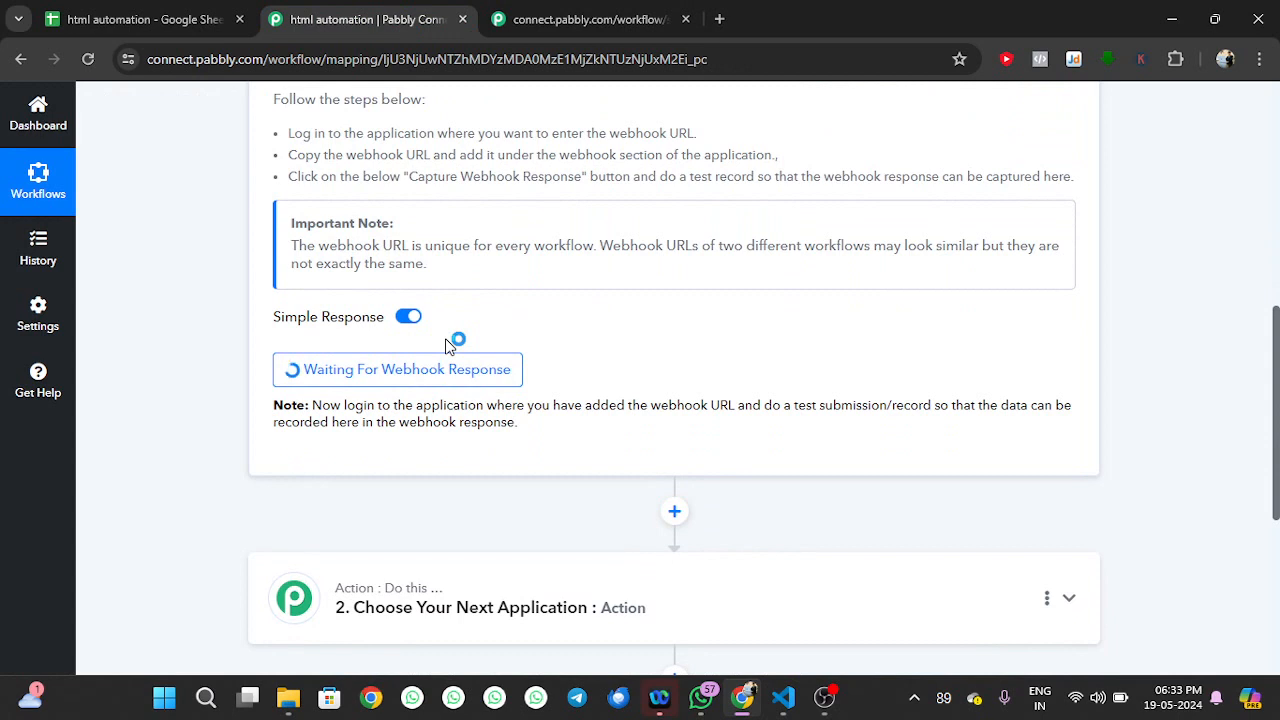
pyautogui.scroll(-1, 447, 340)
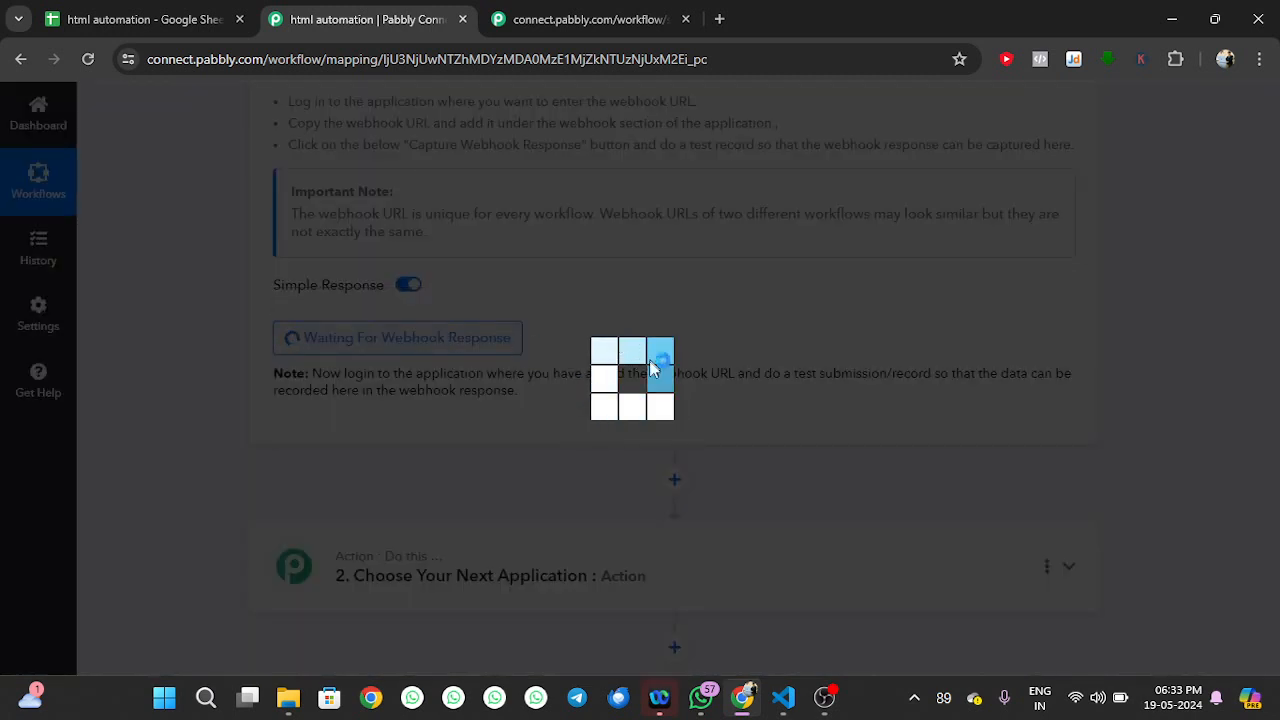
pyautogui.click(88, 59)
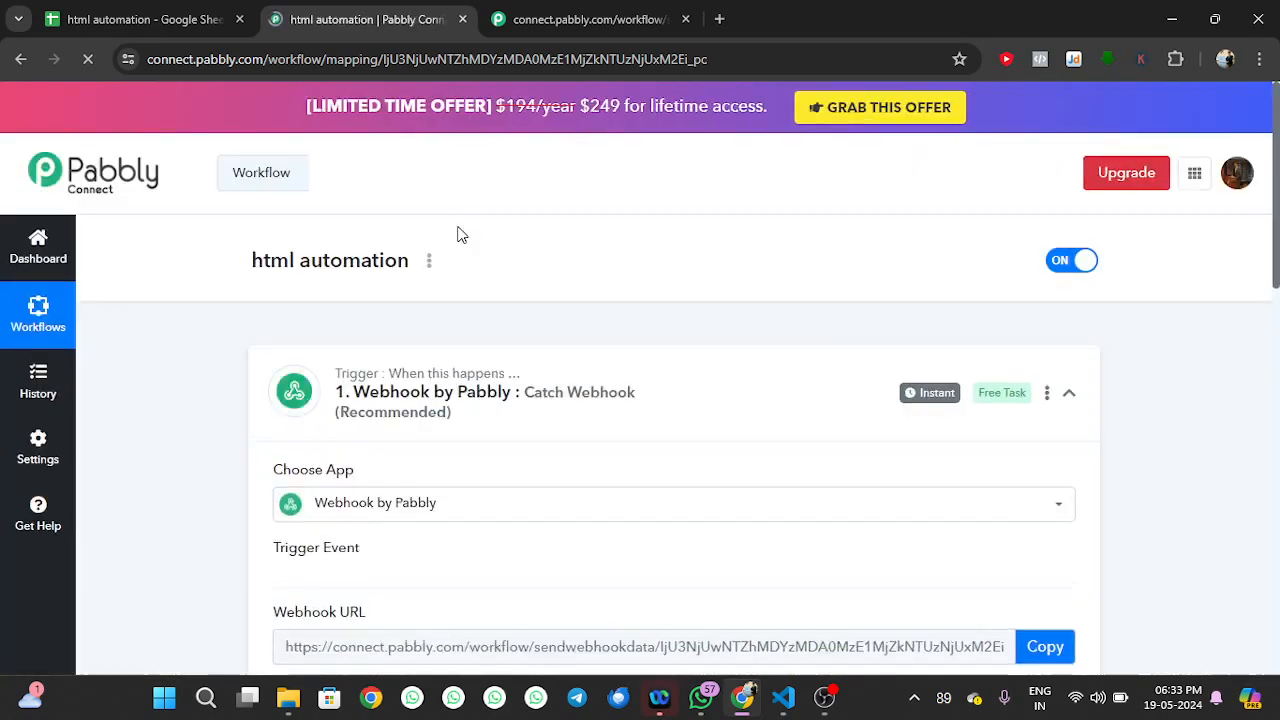
pyautogui.scroll(-6, 480, 300)
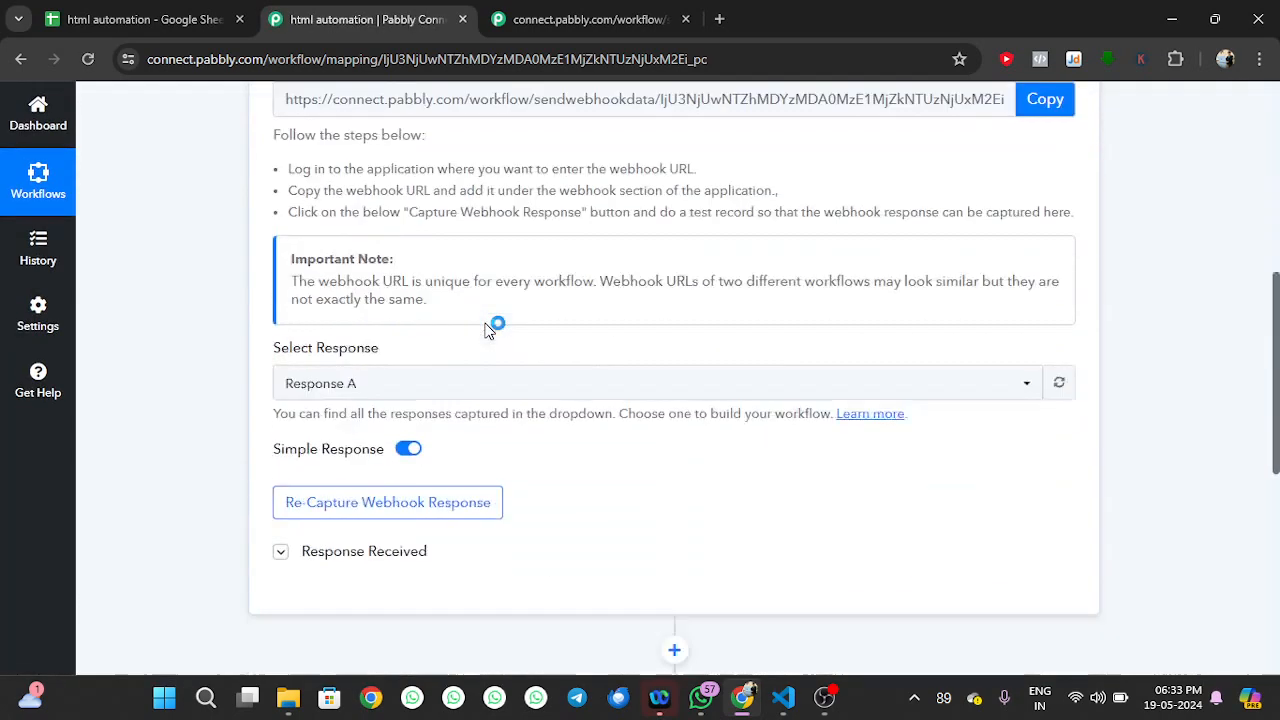
pyautogui.click(358, 366)
pyautogui.scroll(-2, 360, 366)
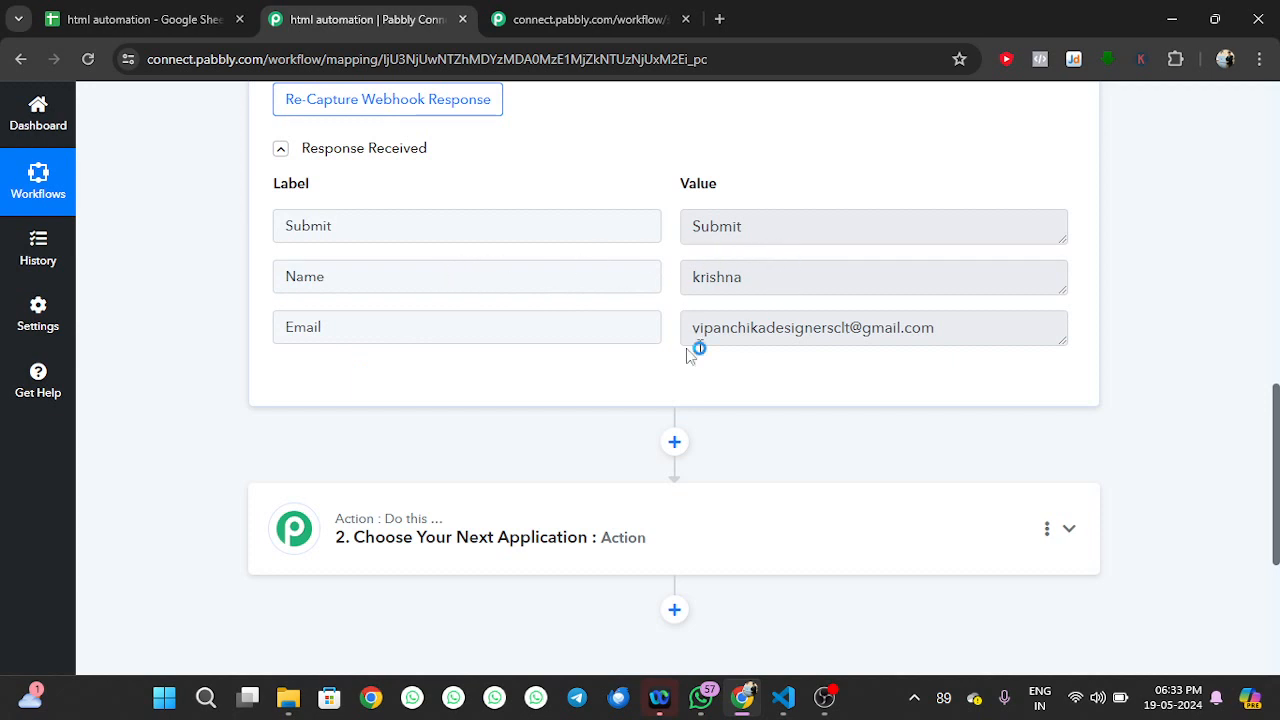
pyautogui.scroll(-2, 751, 354)
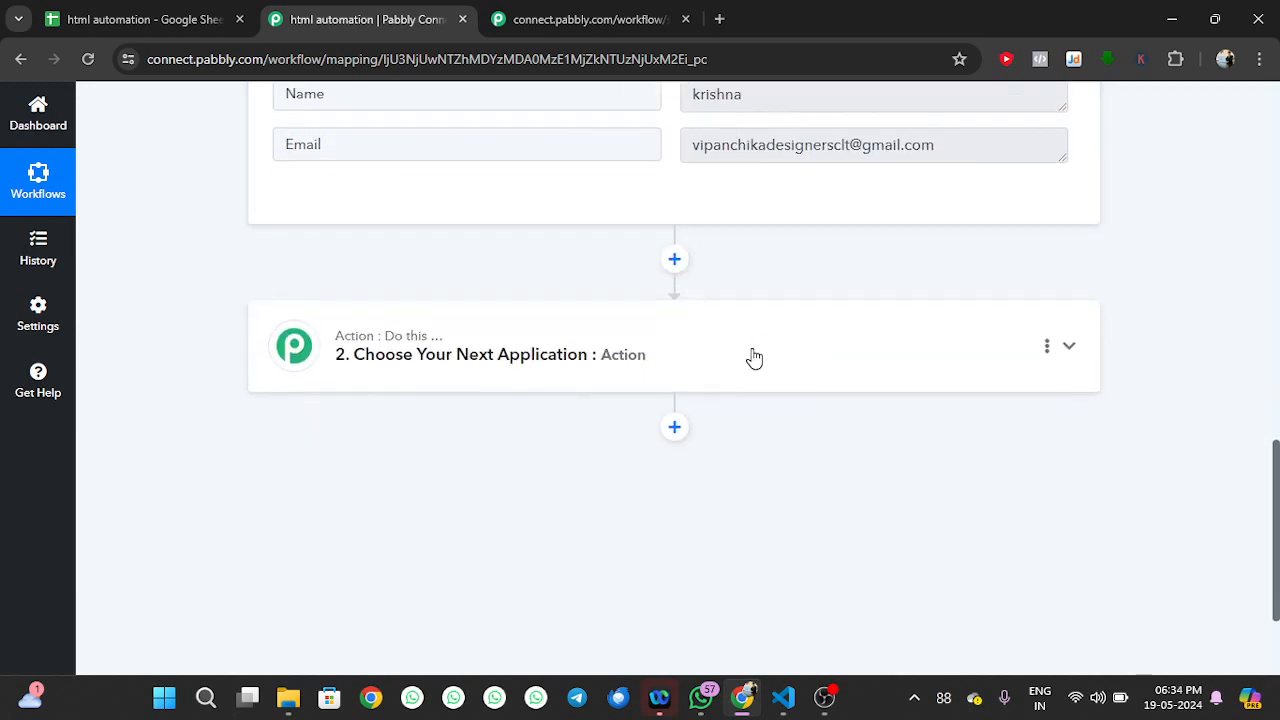
pyautogui.click(608, 357)
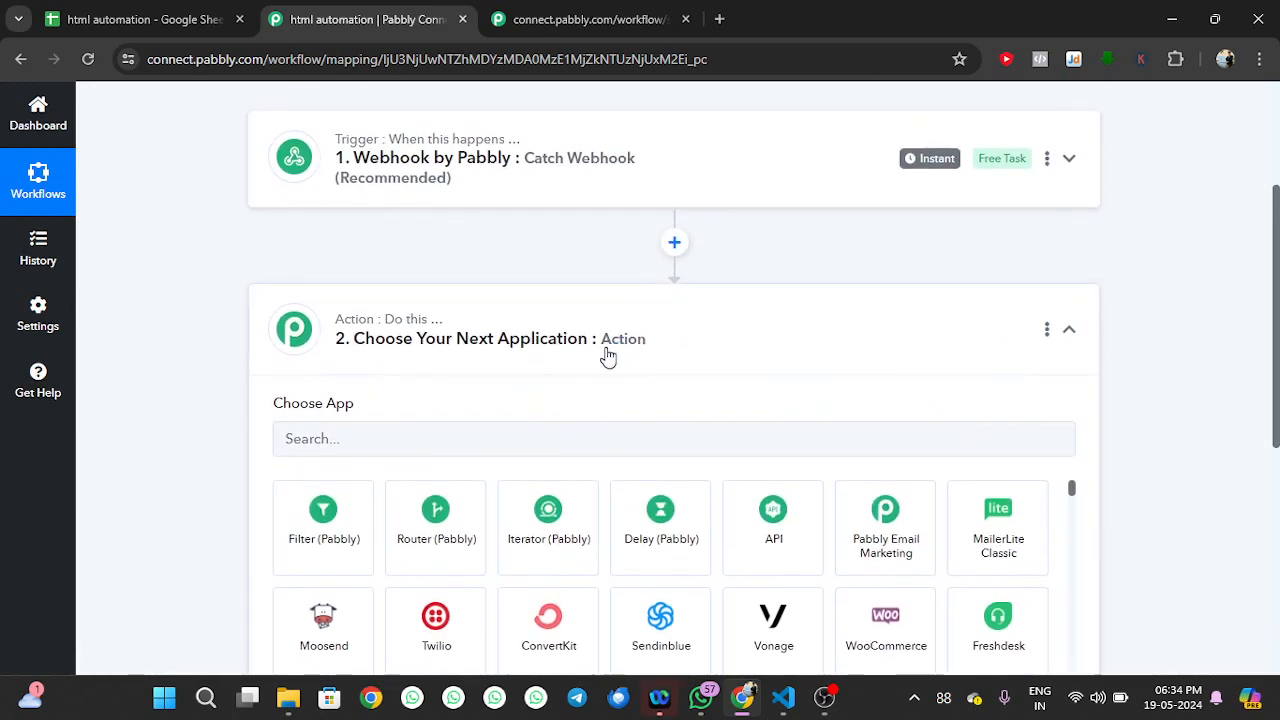
# Search 'googl', choose Google Sheets, and set the action event to Add New Row
pyautogui.click(567, 440)
pyautogui.write('googl')
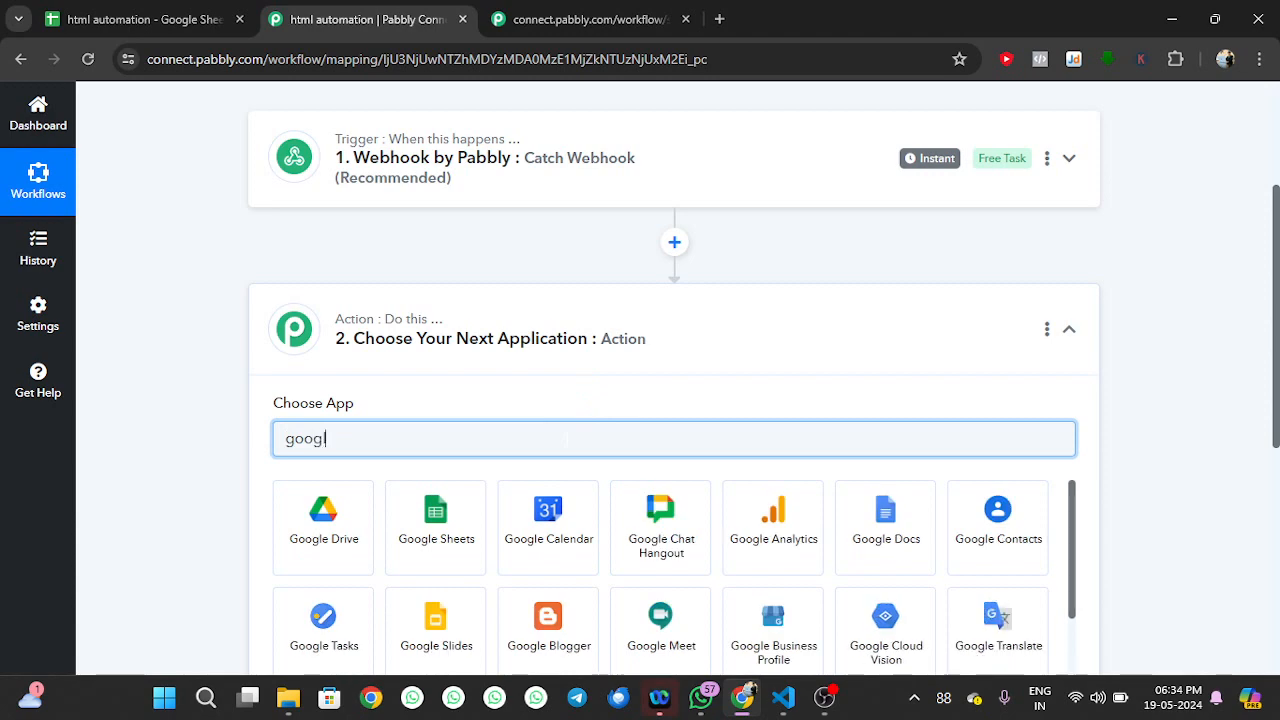
pyautogui.click(451, 528)
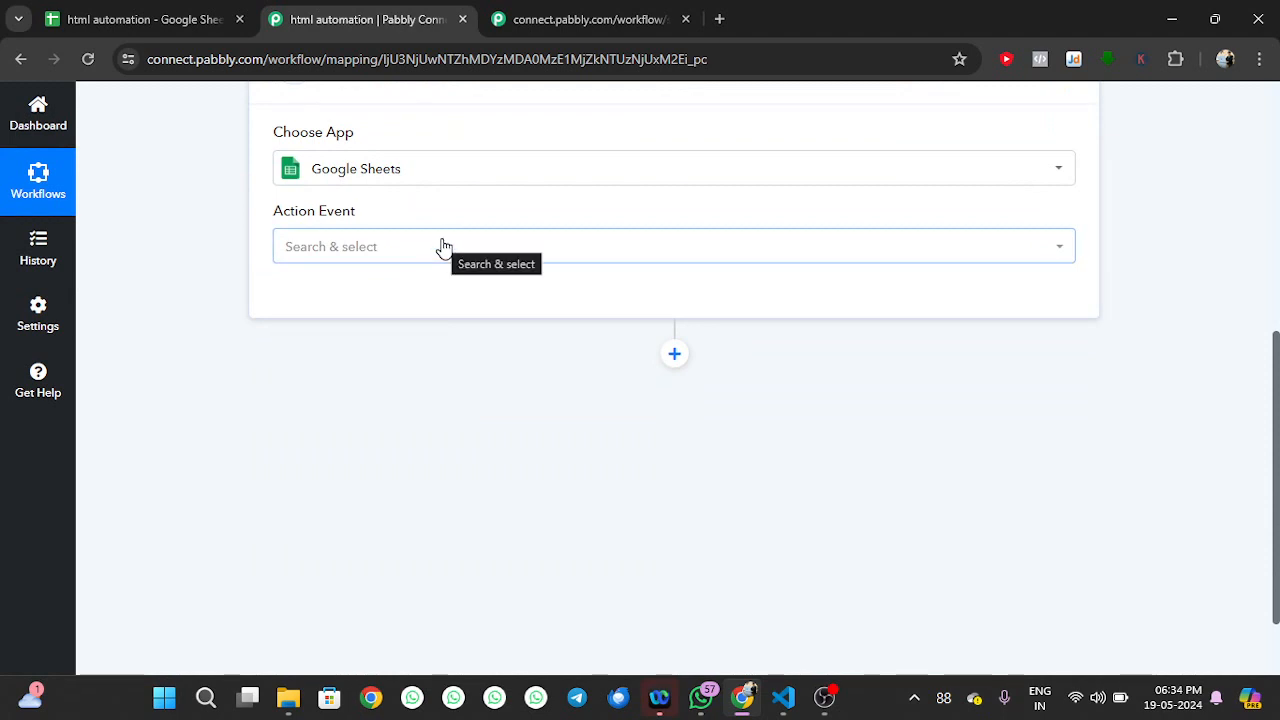
pyautogui.click(441, 246)
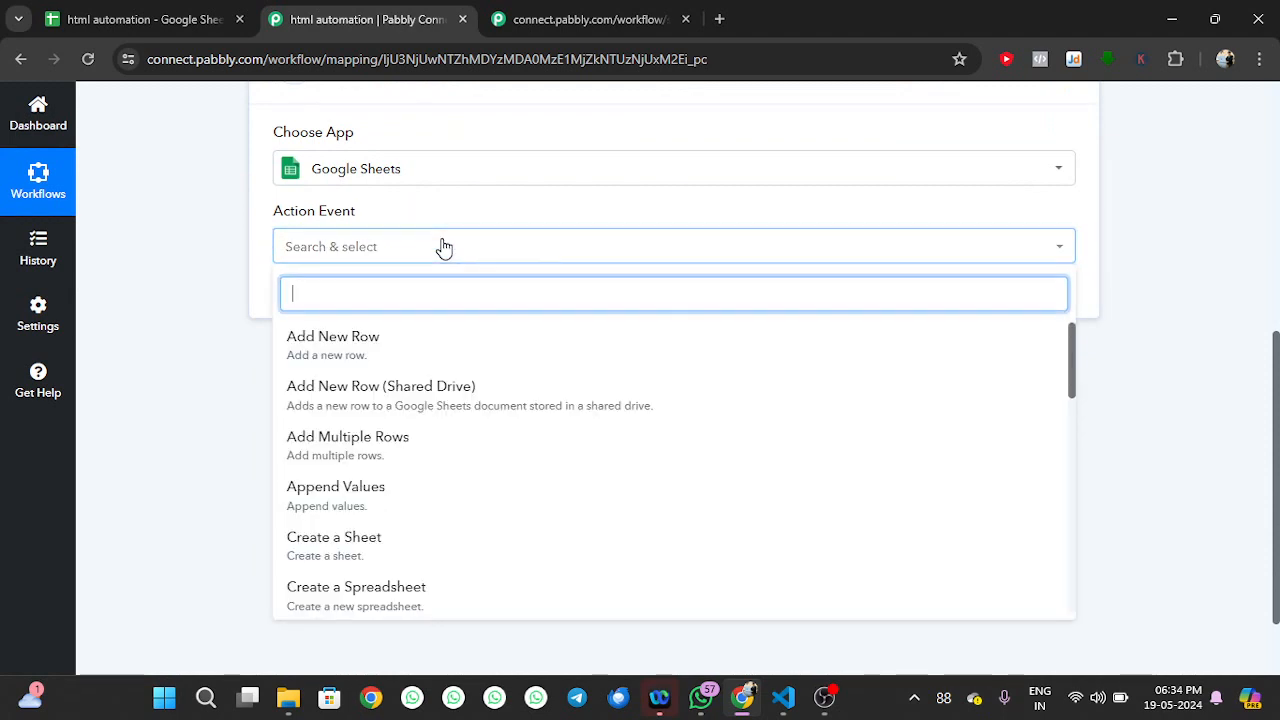
pyautogui.click(367, 345)
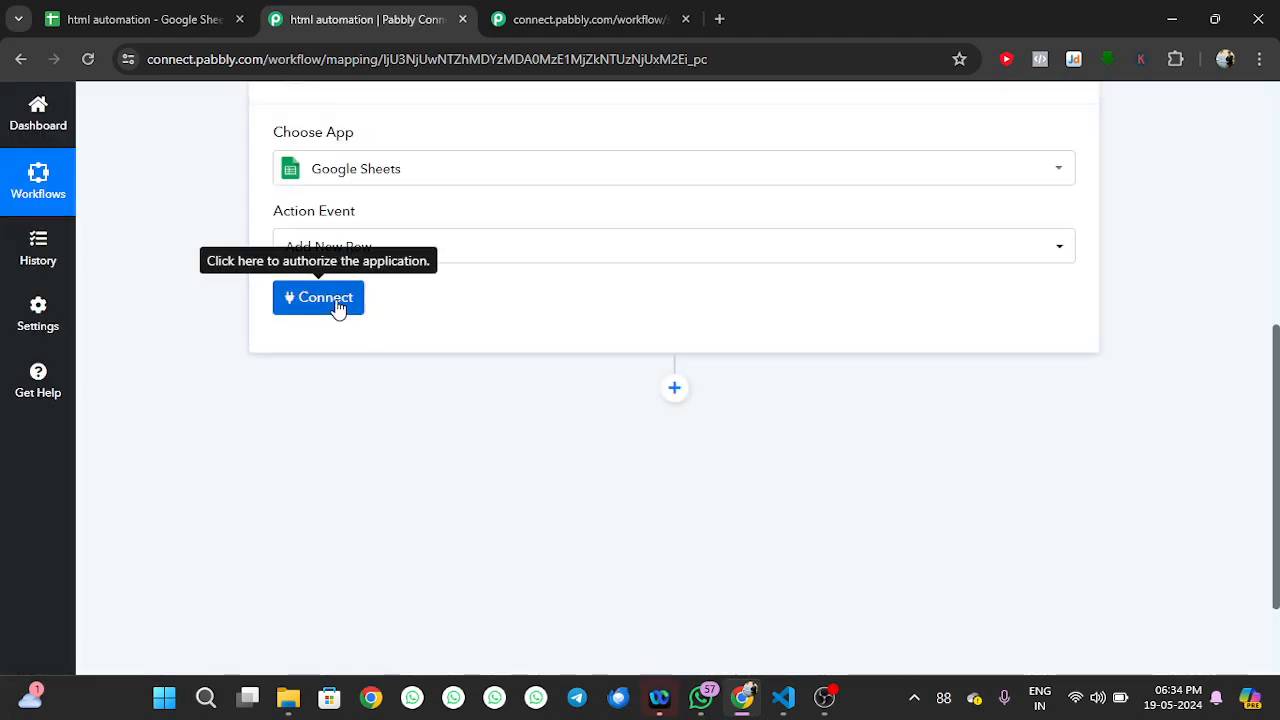
# Add a new Google Sheets connection by signing in with Google and granting access
pyautogui.click(320, 298)
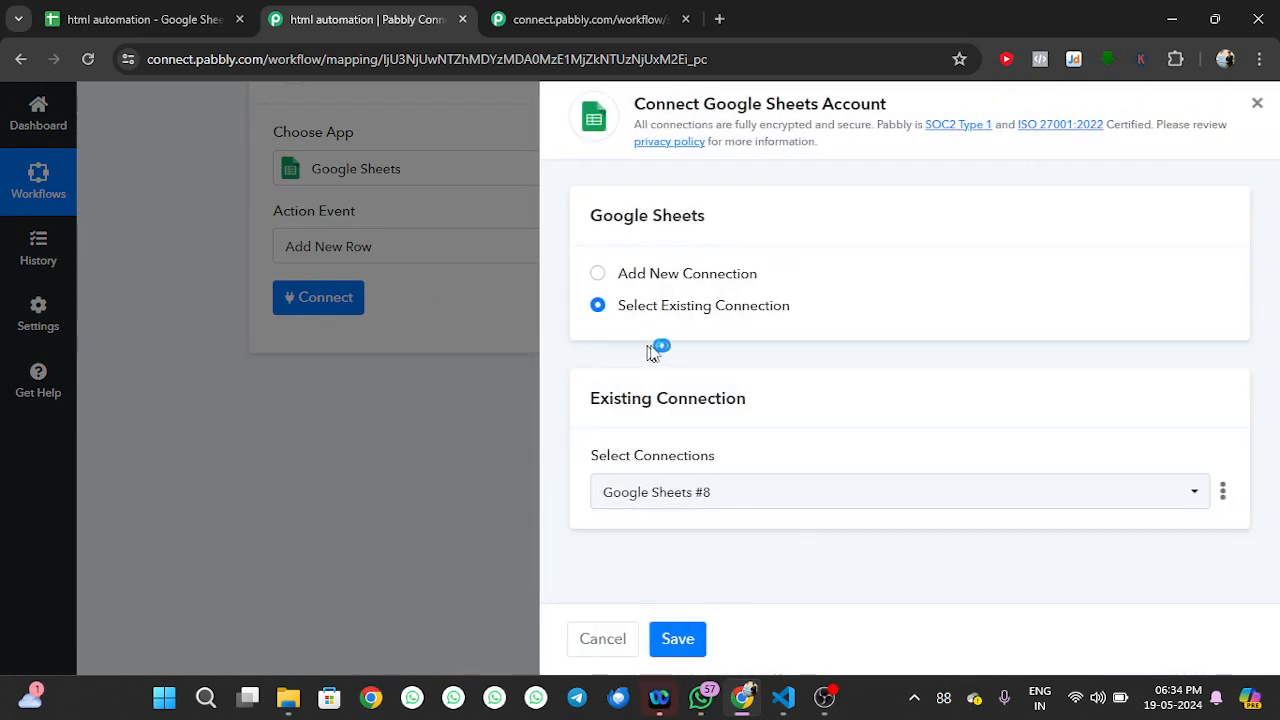
pyautogui.click(689, 272)
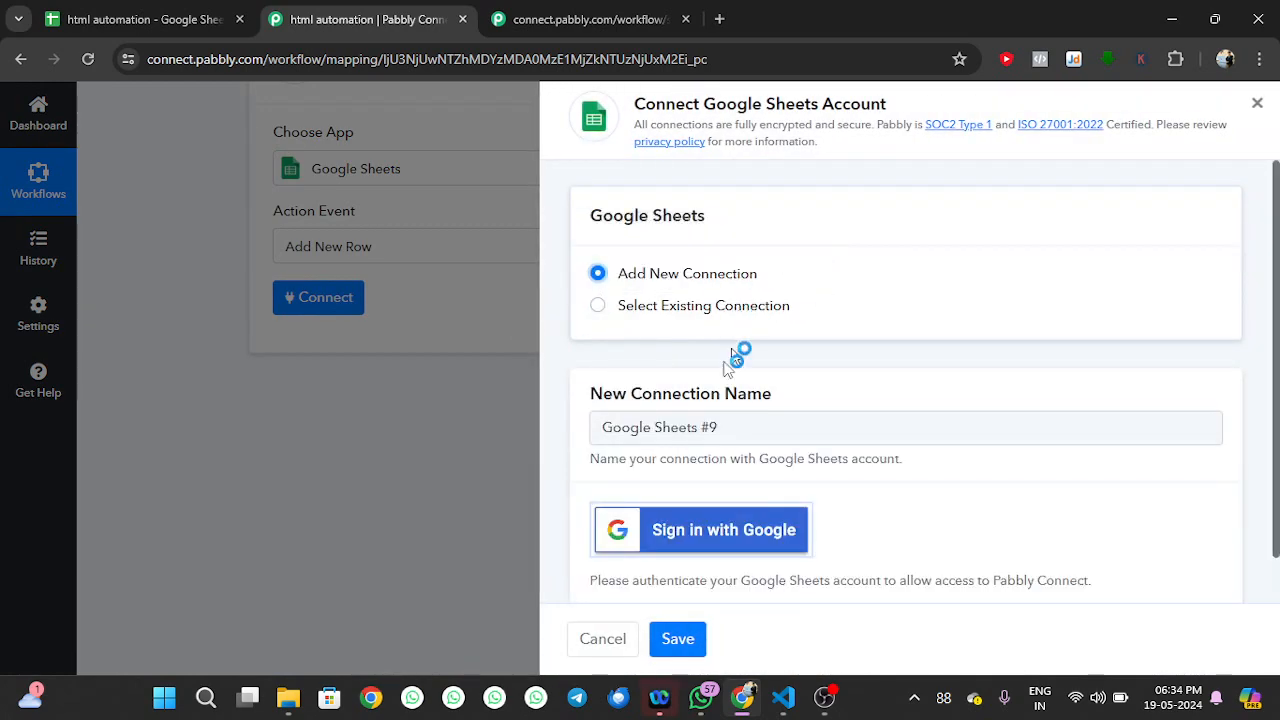
pyautogui.click(700, 535)
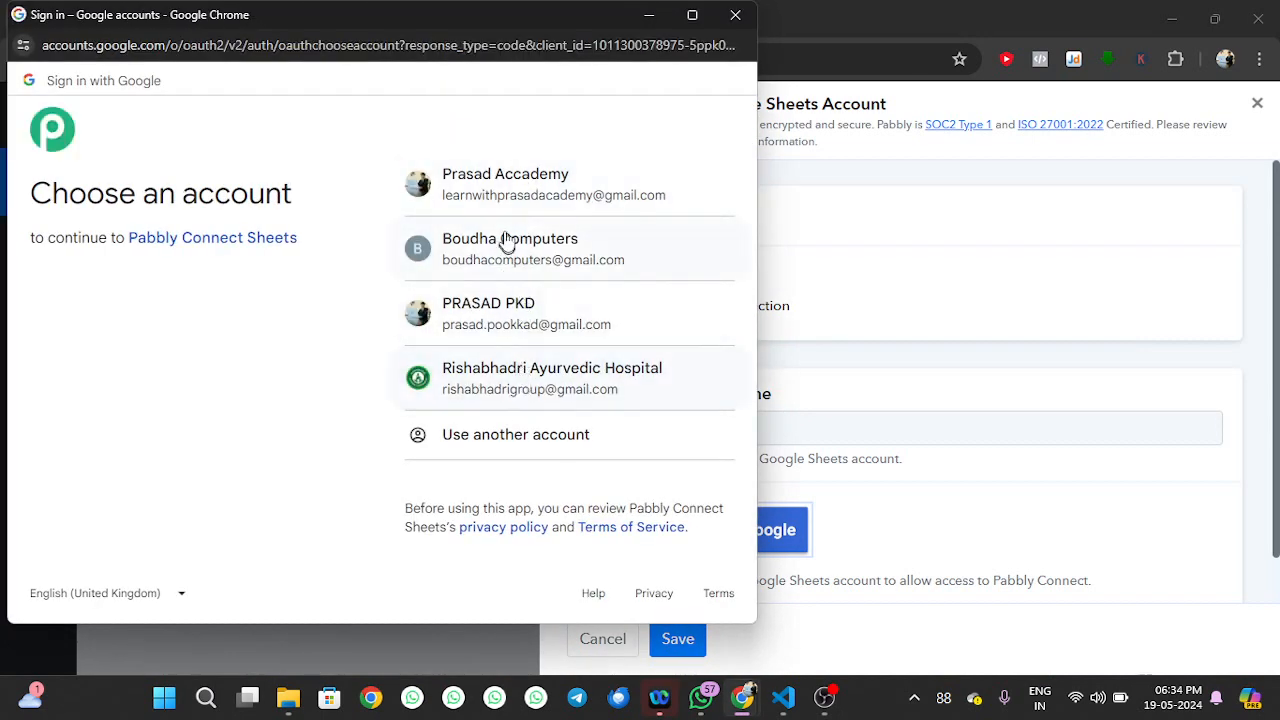
pyautogui.click(525, 186)
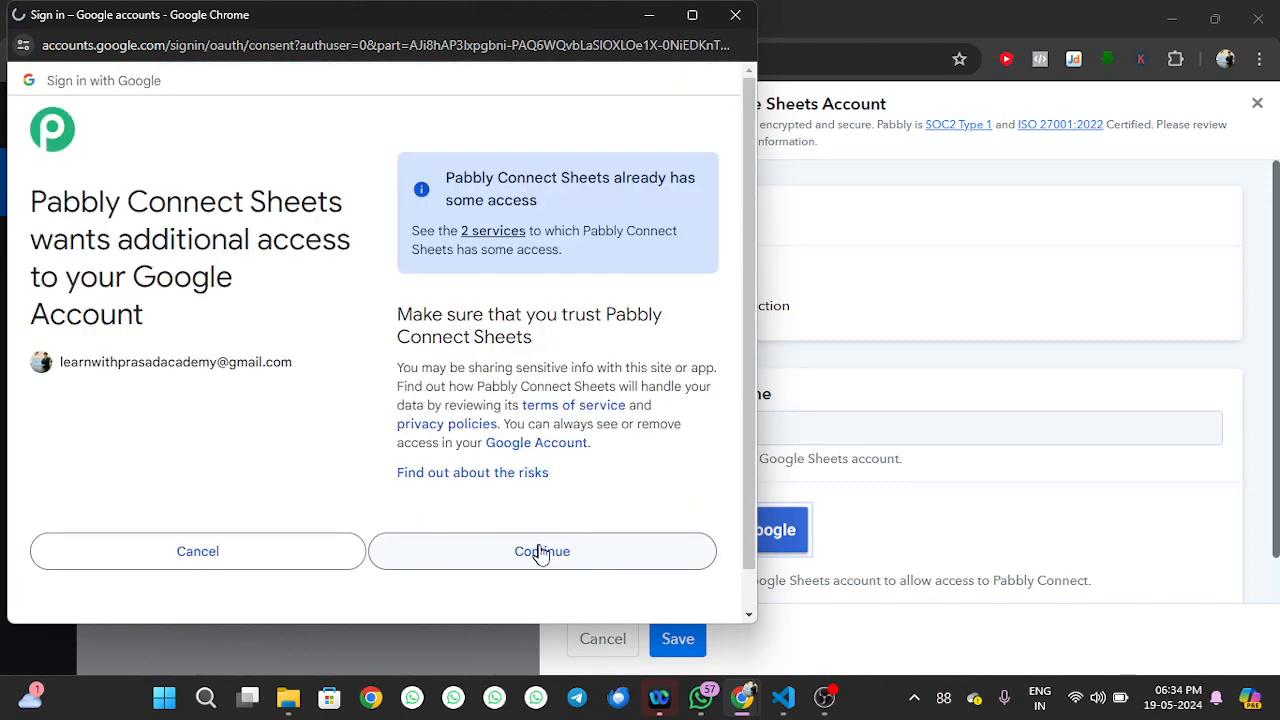
pyautogui.click(542, 553)
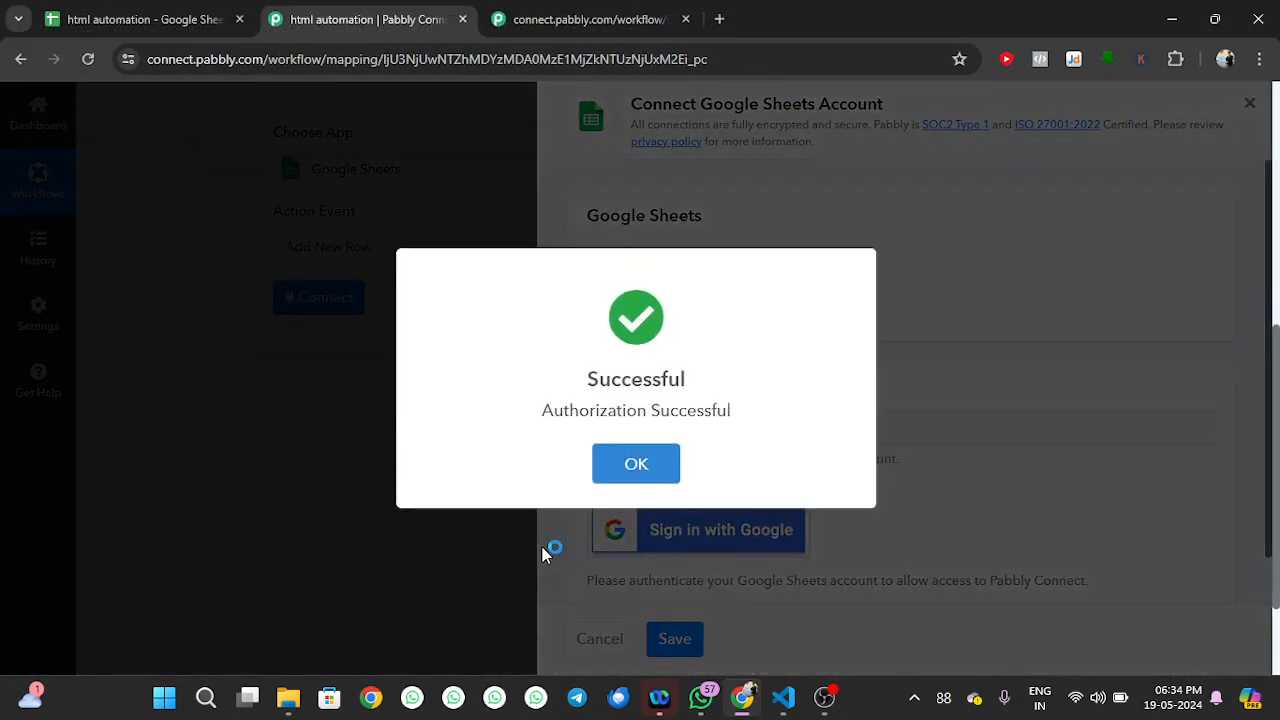
pyautogui.click(634, 462)
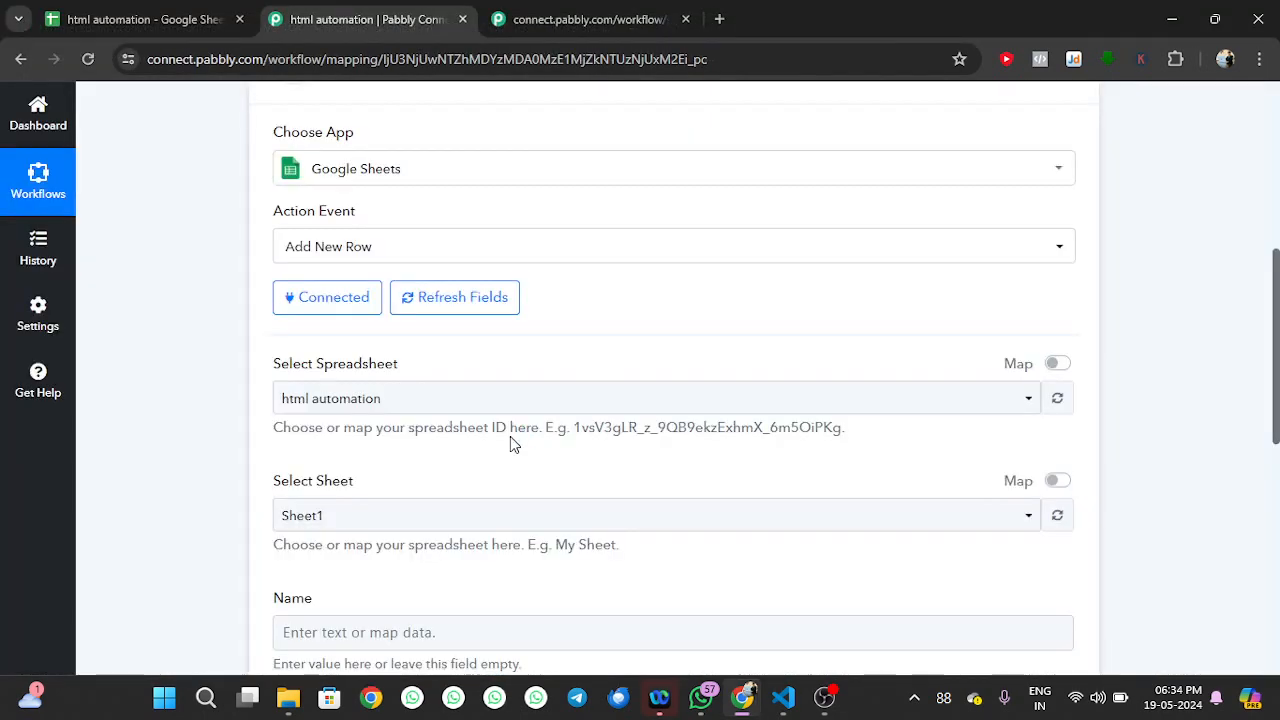
# Check the spreadsheet's columns and keep 'html automation' as the selected spreadsheet
pyautogui.scroll(-2, 510, 443)
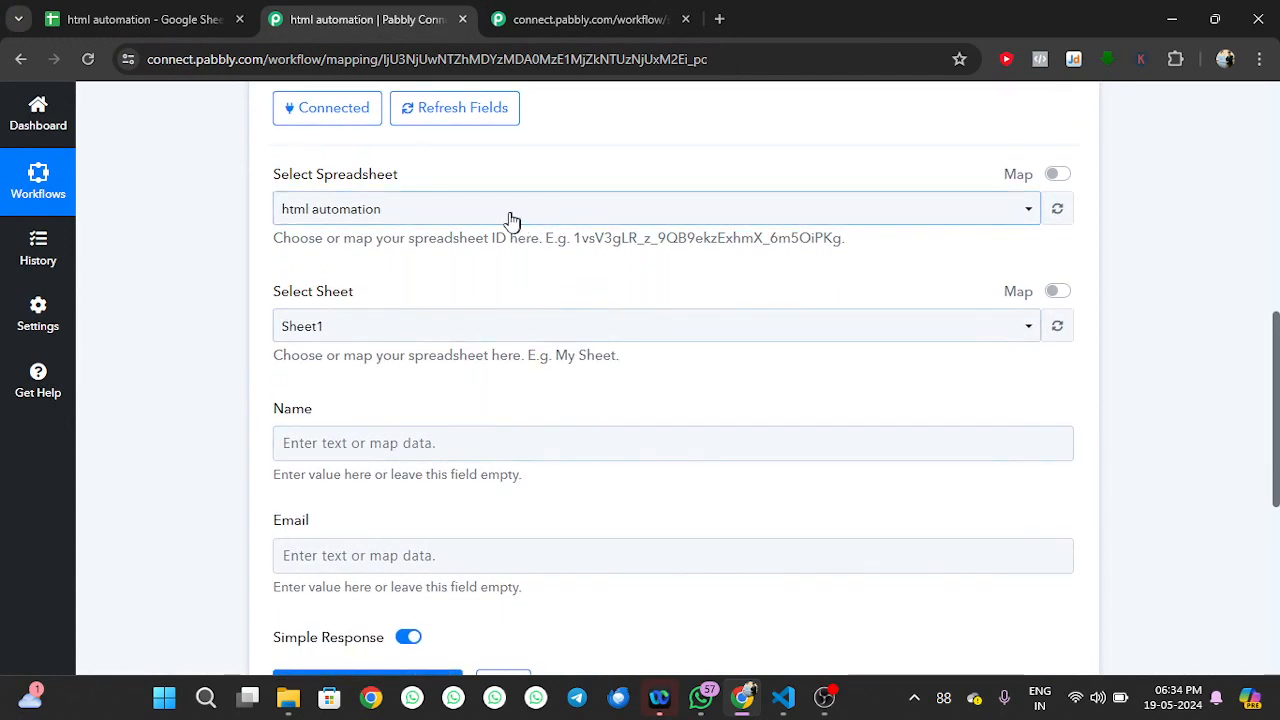
pyautogui.click(126, 9)
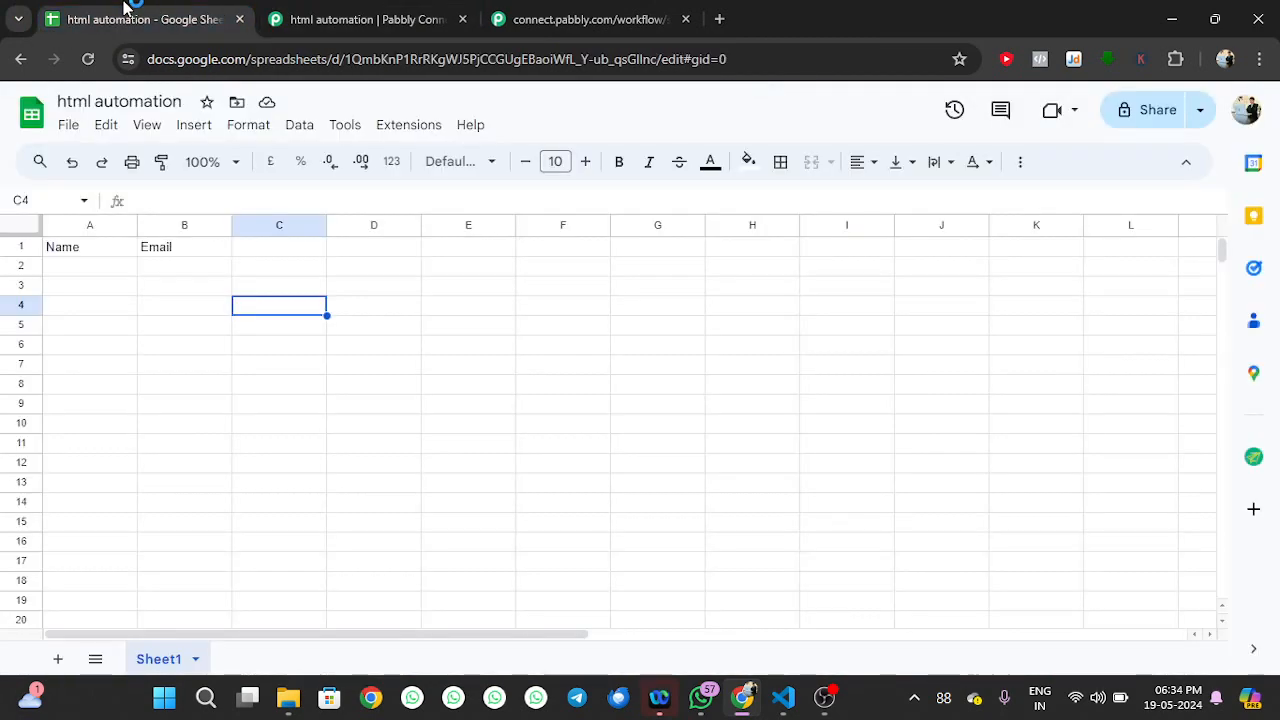
pyautogui.click(394, 10)
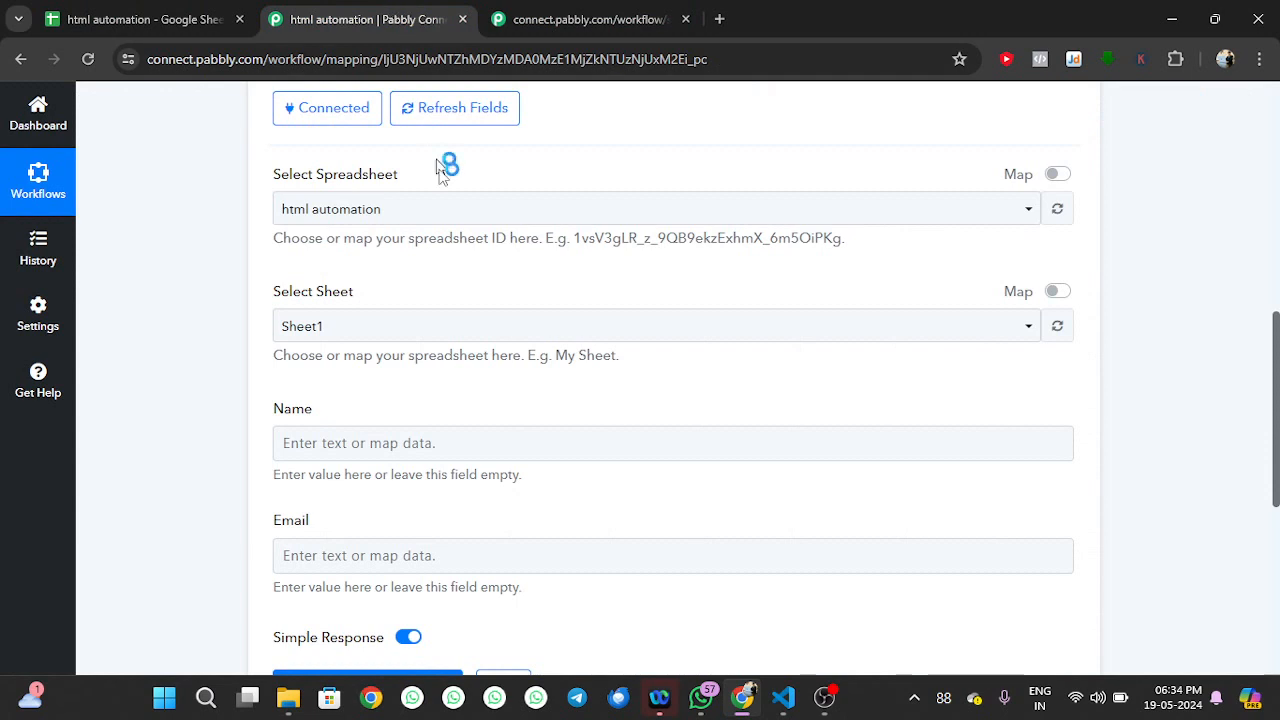
pyautogui.click(448, 210)
pyautogui.click(448, 212)
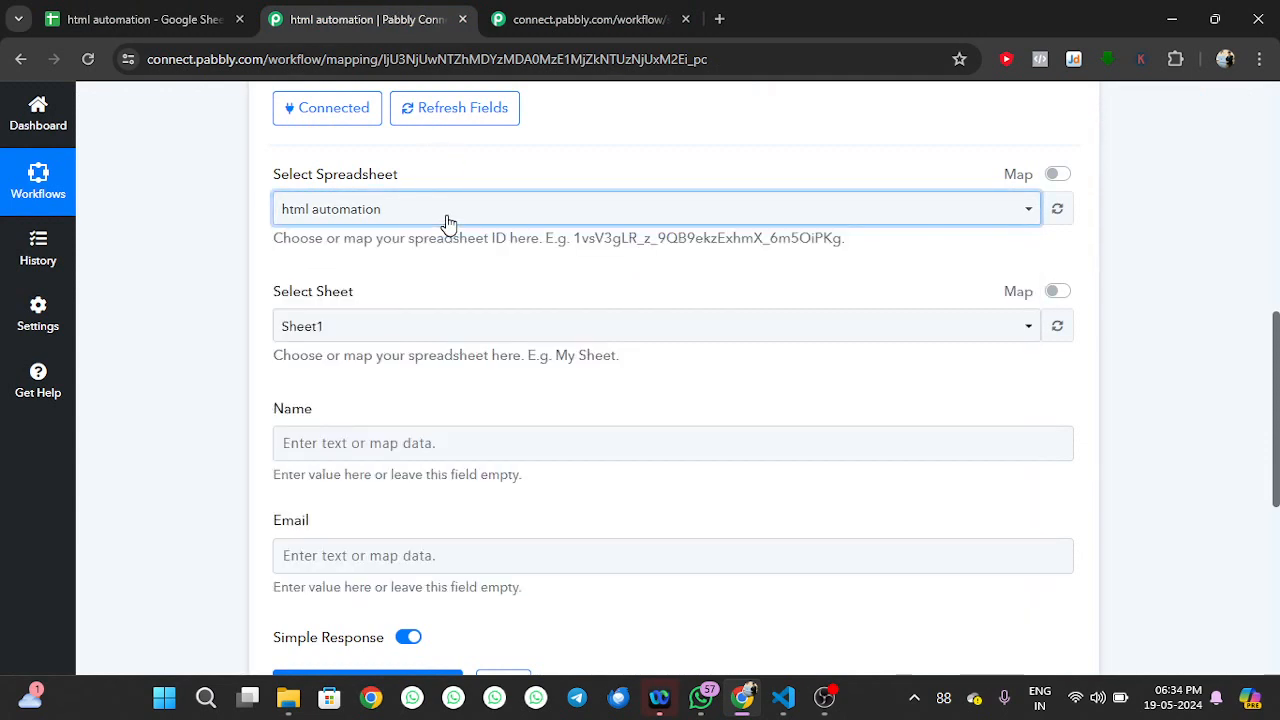
pyautogui.scroll(-1, 429, 318)
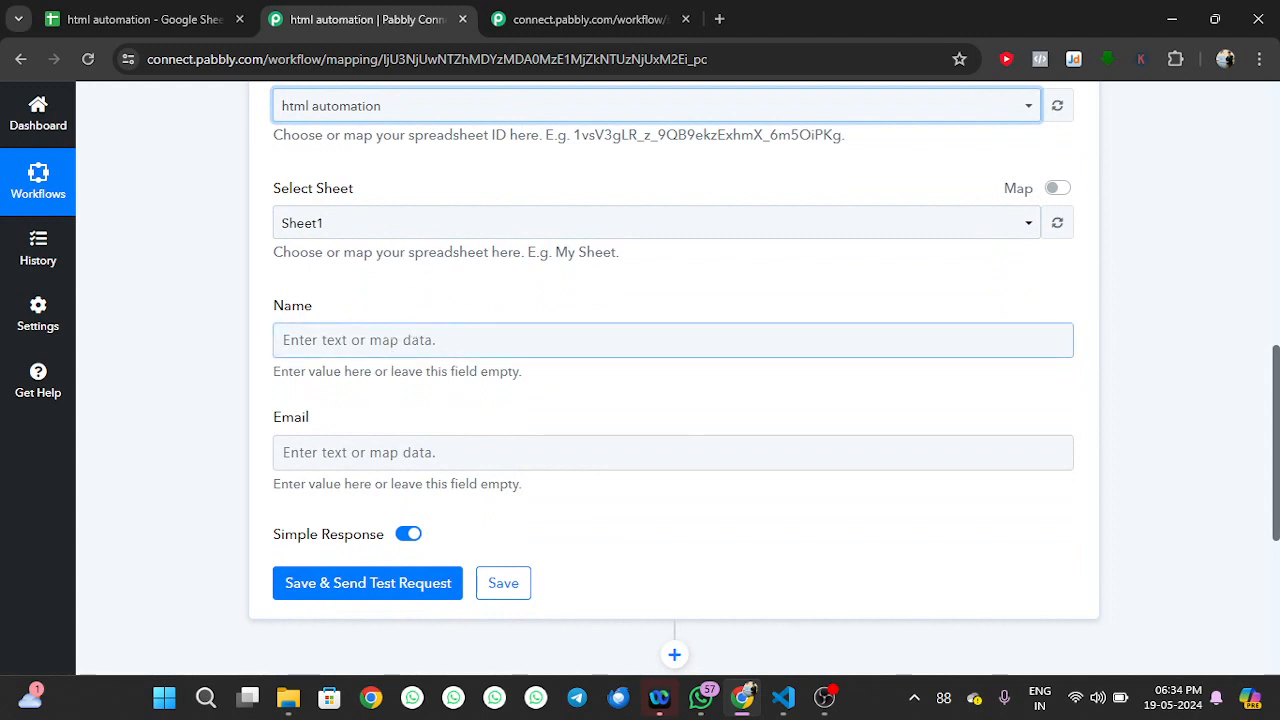
# Map the Name field to webhook '1. Name' and Email to webhook '1. Email'
pyautogui.click(447, 340)
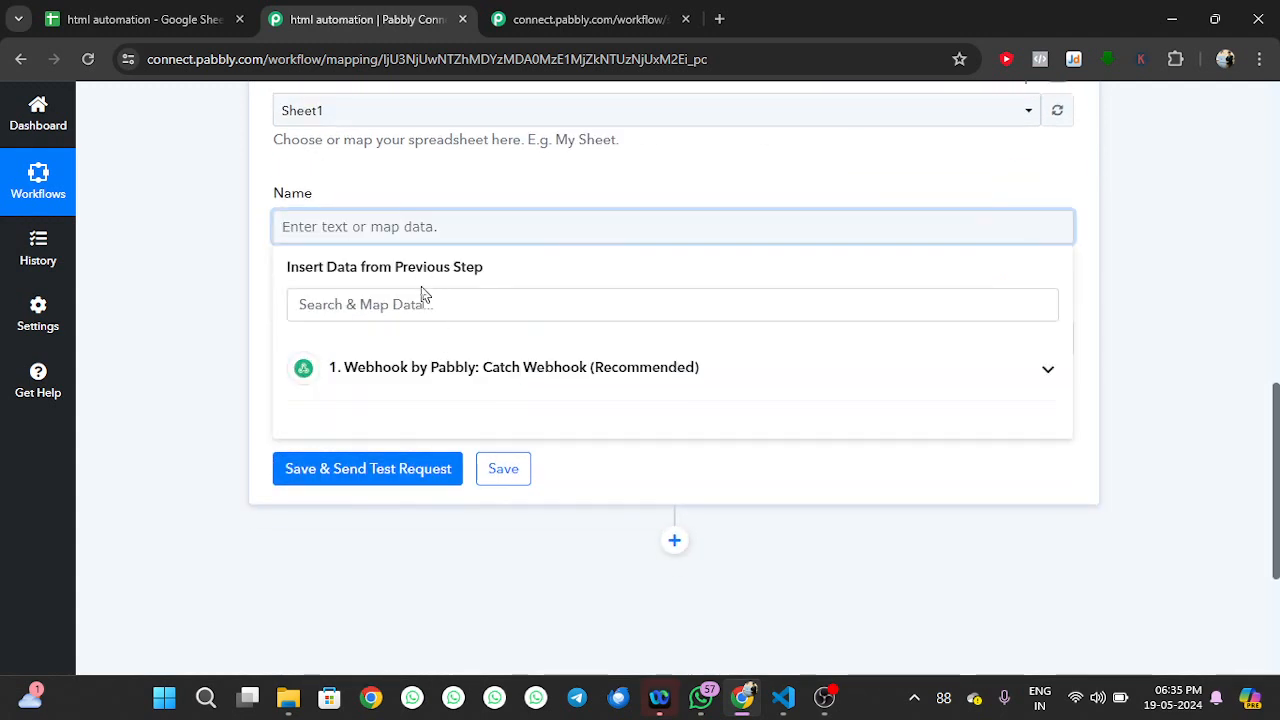
pyautogui.click(434, 378)
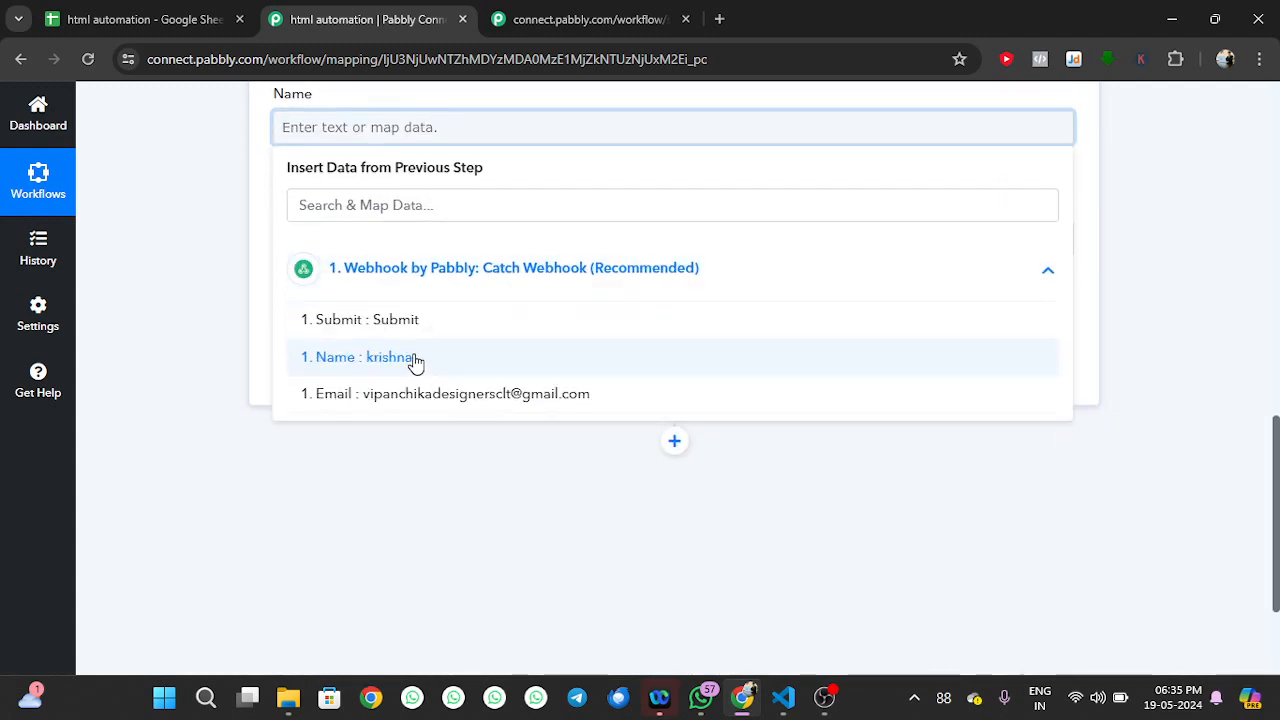
pyautogui.click(416, 358)
pyautogui.click(257, 282)
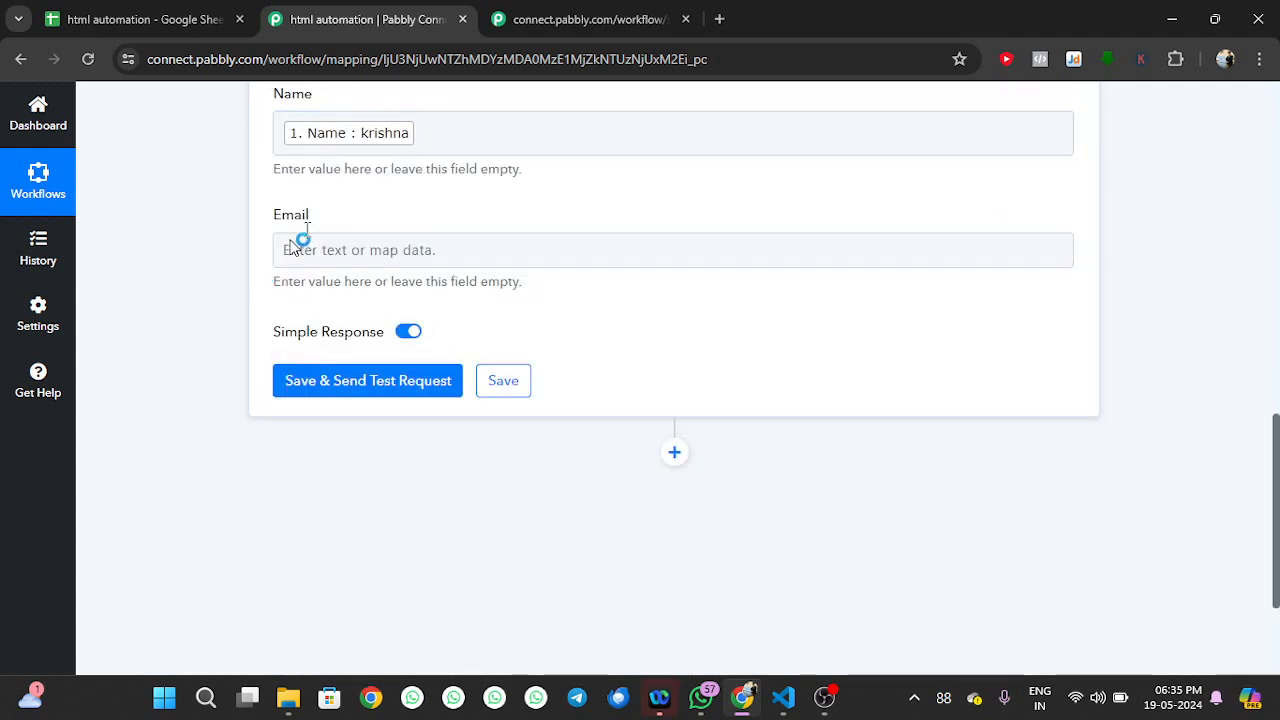
pyautogui.click(314, 249)
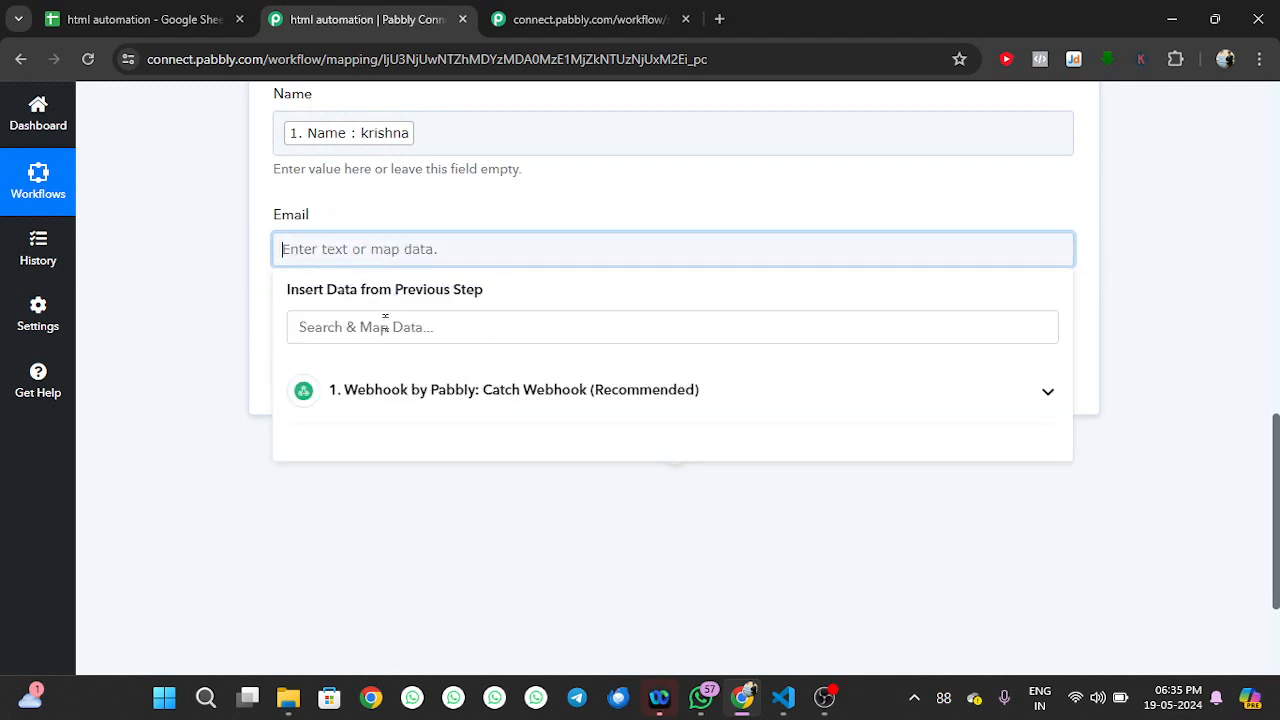
pyautogui.click(394, 392)
pyautogui.click(391, 399)
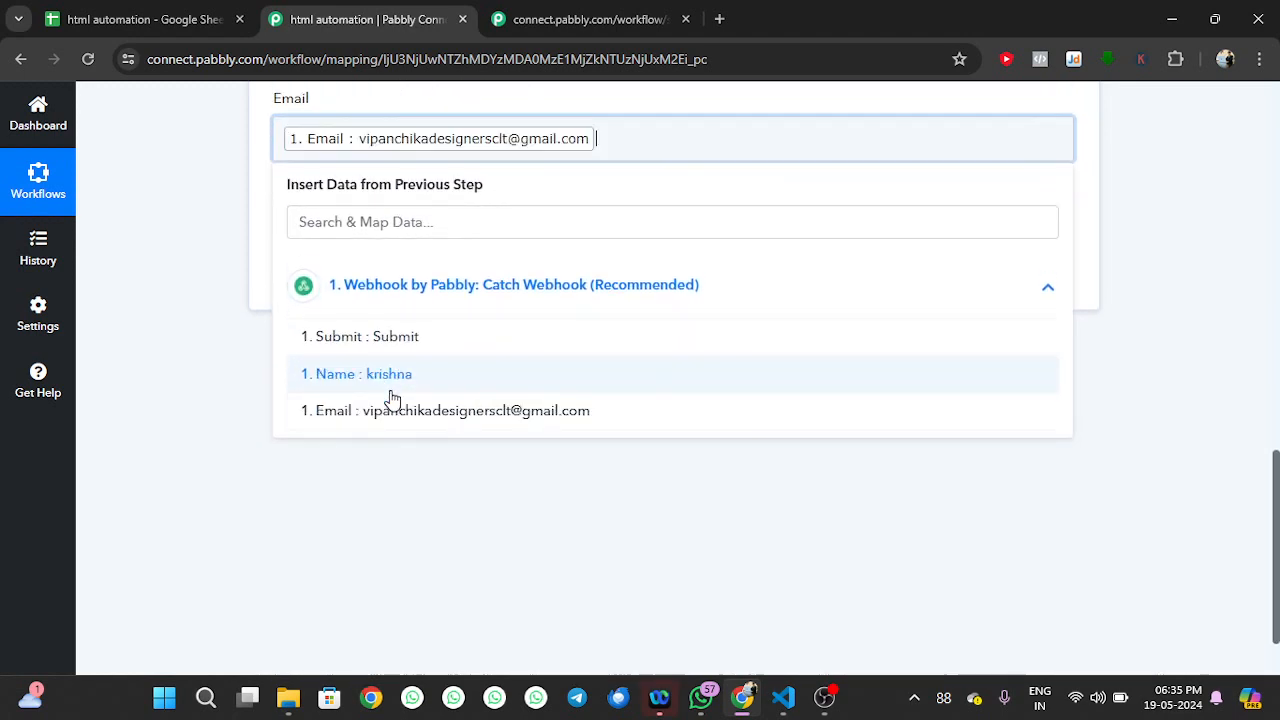
pyautogui.click(259, 237)
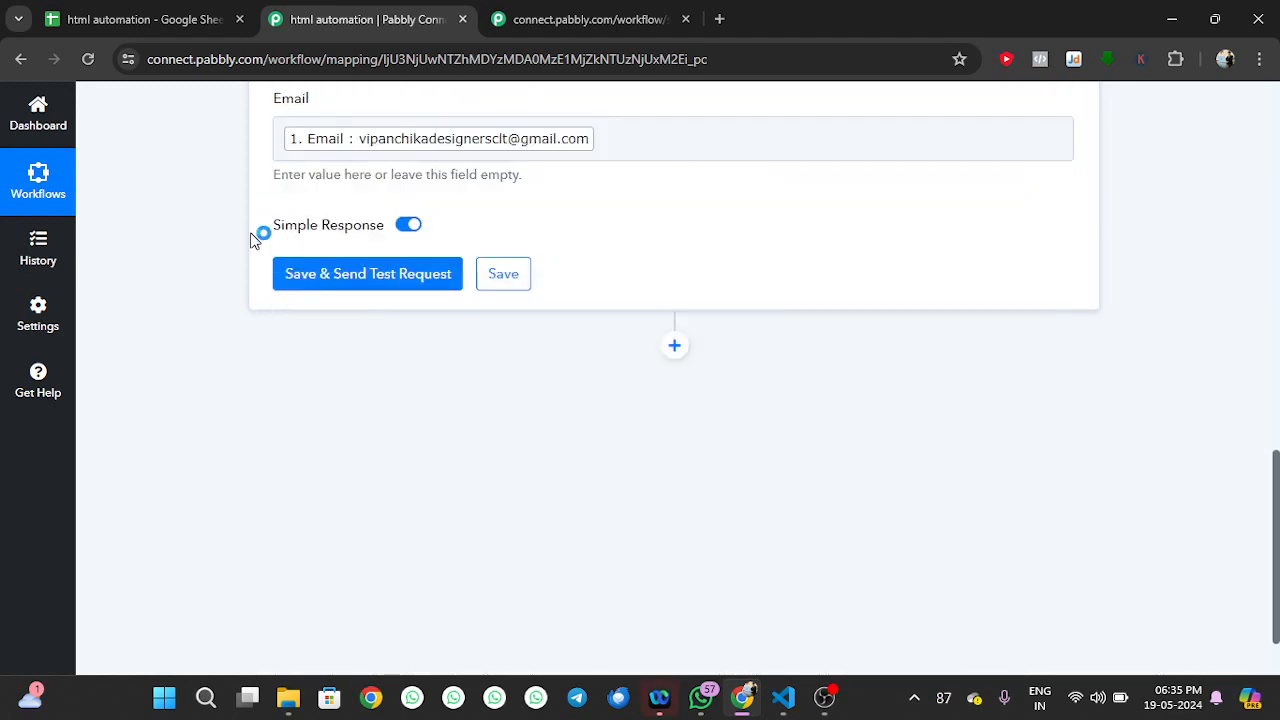
# Send the Google Sheets test request and confirm the name and email appear in Sheet1 row 2 (A2:B2)
pyautogui.click(363, 287)
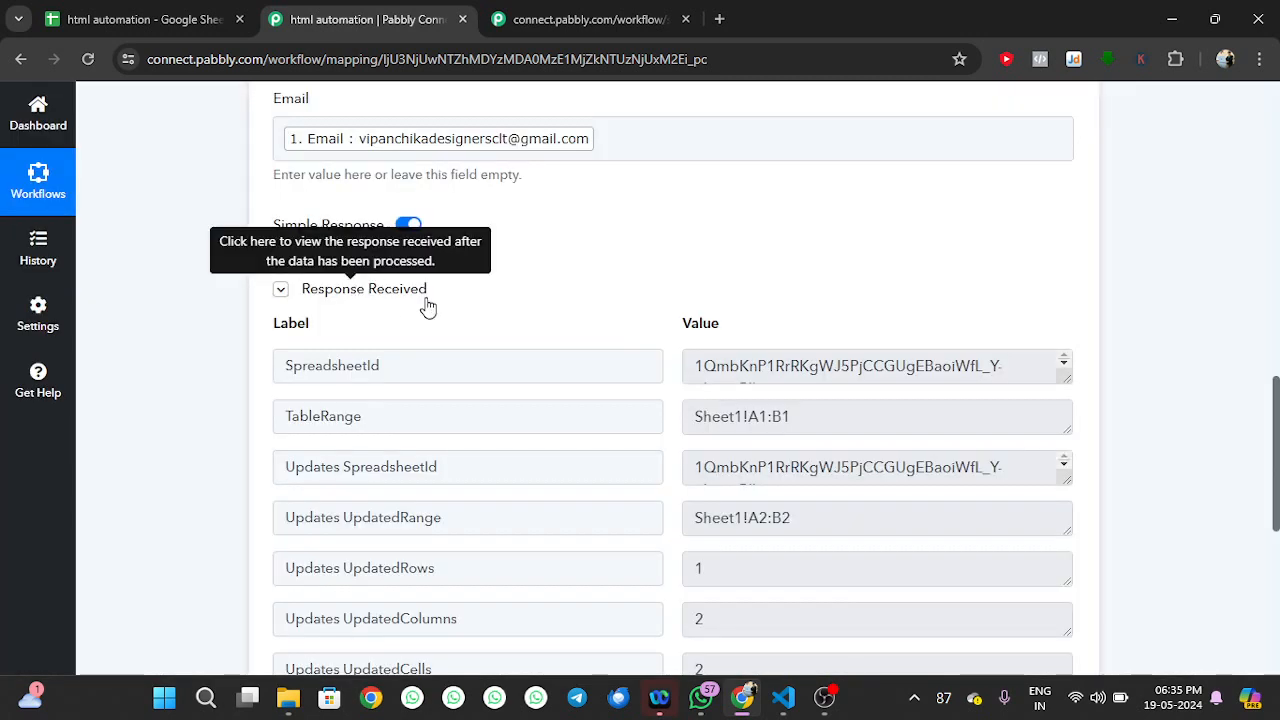
pyautogui.click(108, 6)
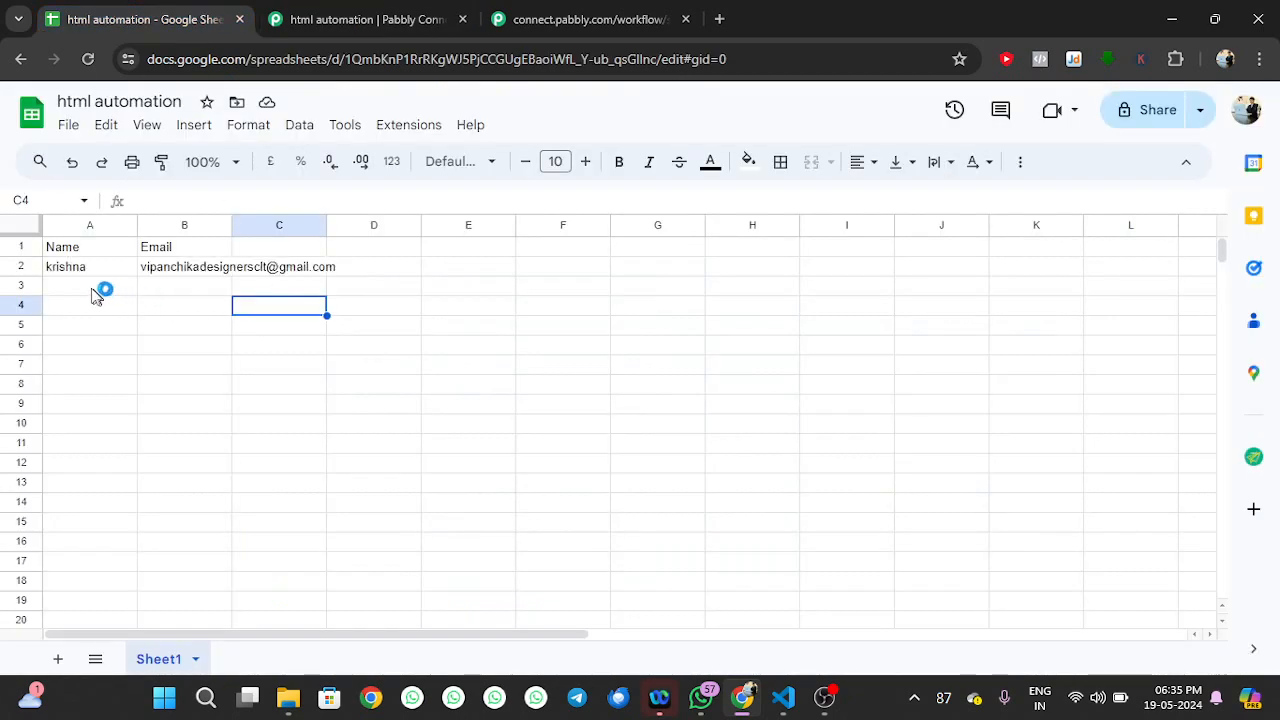
pyautogui.click(310, 14)
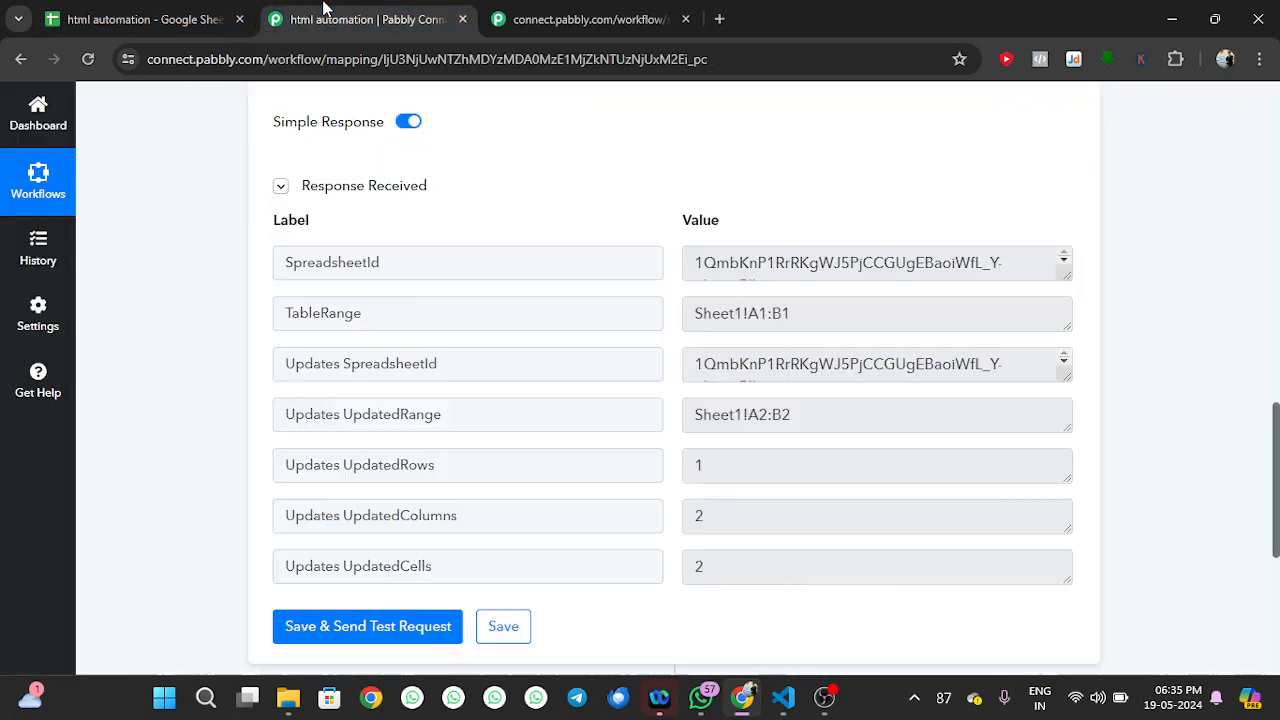
pyautogui.scroll(-4, 566, 296)
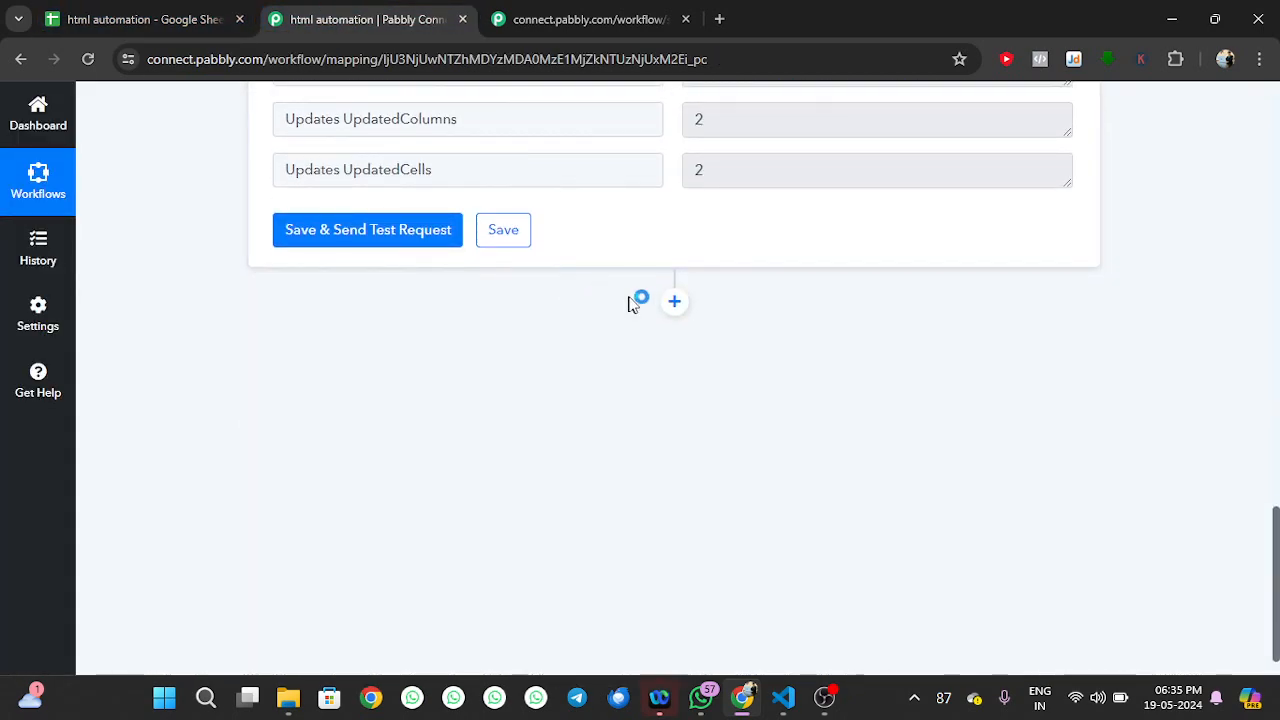
# Add a third step that uses the Gmail app with the Send Email action event
pyautogui.click(673, 304)
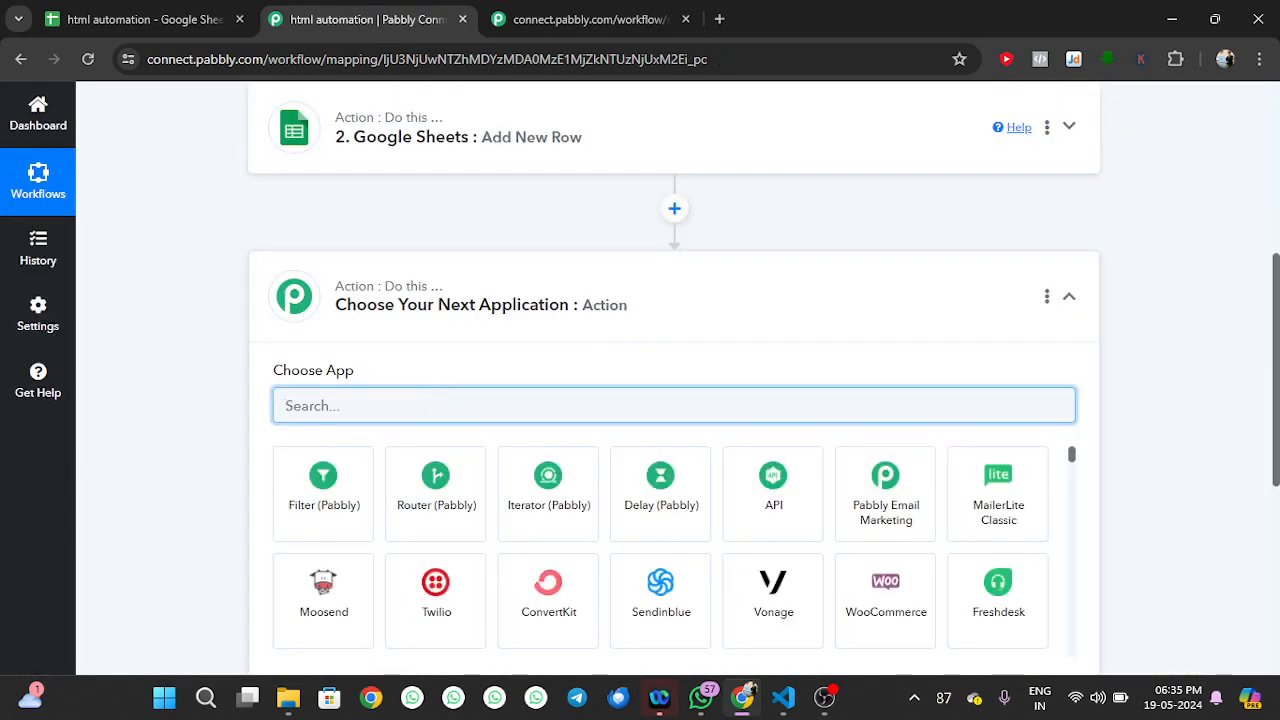
pyautogui.write('gamil')
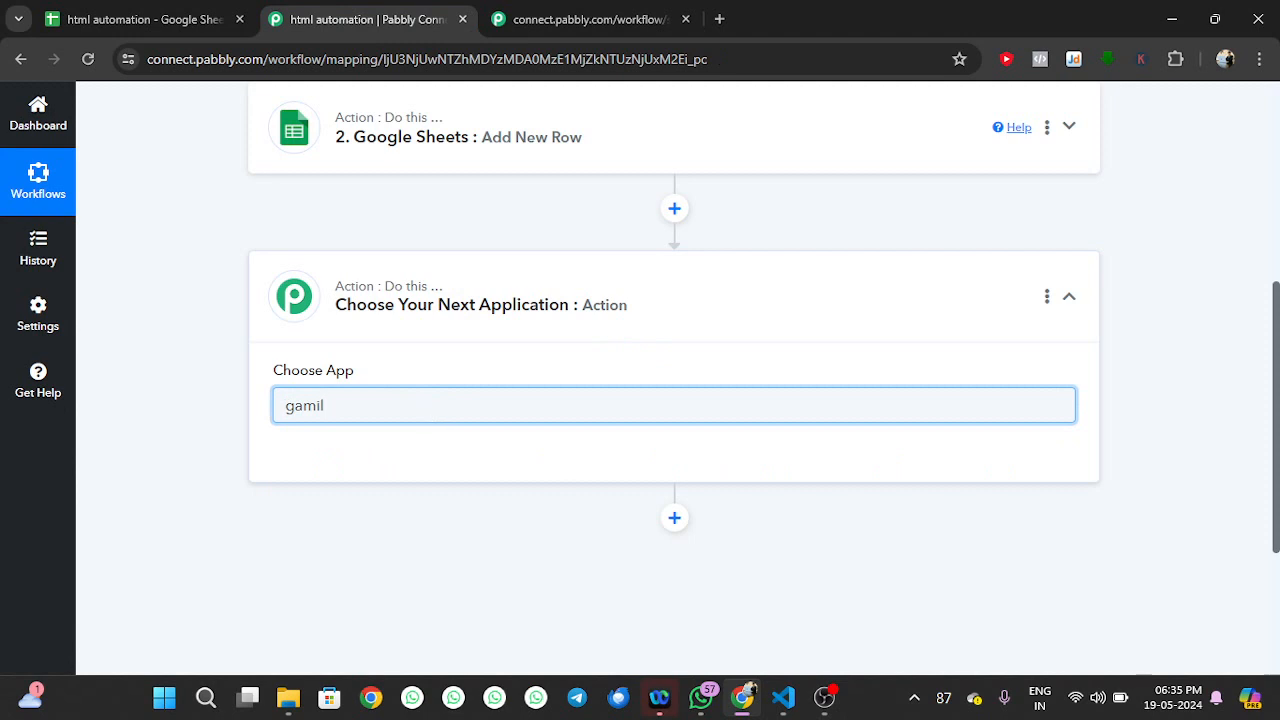
pyautogui.press('BackSpace')
pyautogui.press('BackSpace')
pyautogui.press('BackSpace')
pyautogui.press('BackSpace')
pyautogui.press('BackSpace')
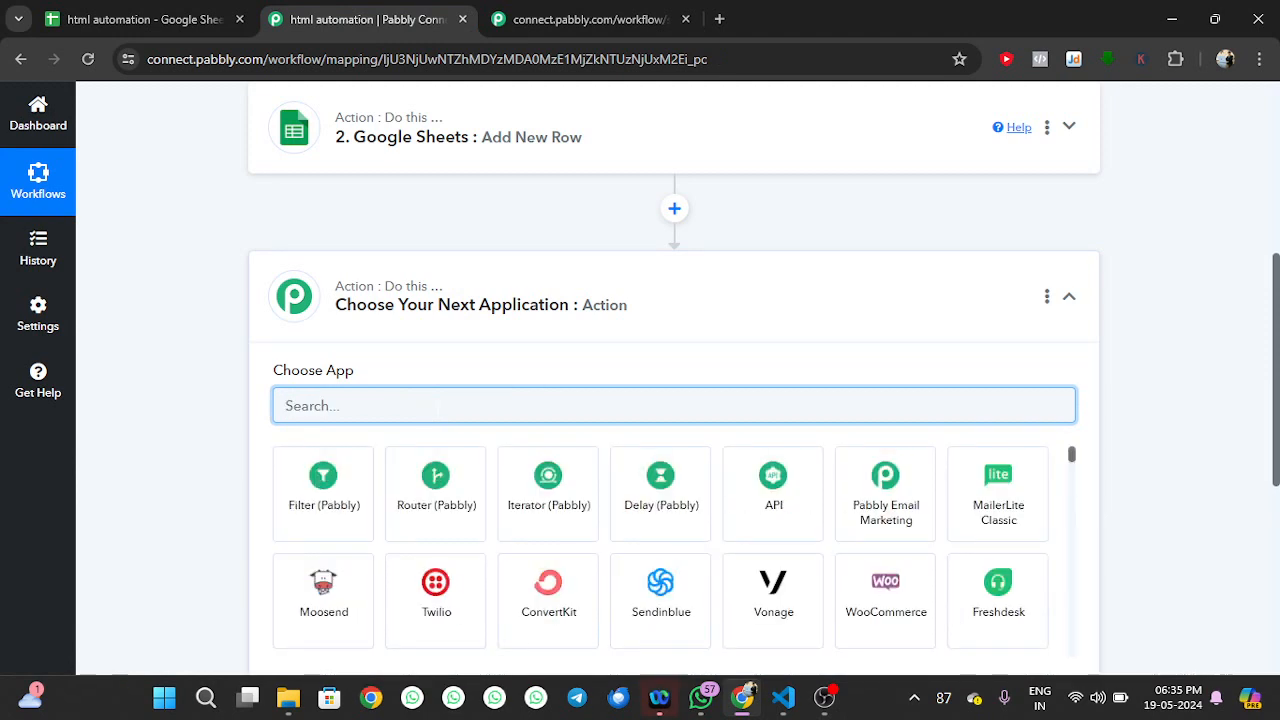
pyautogui.write('gmai')
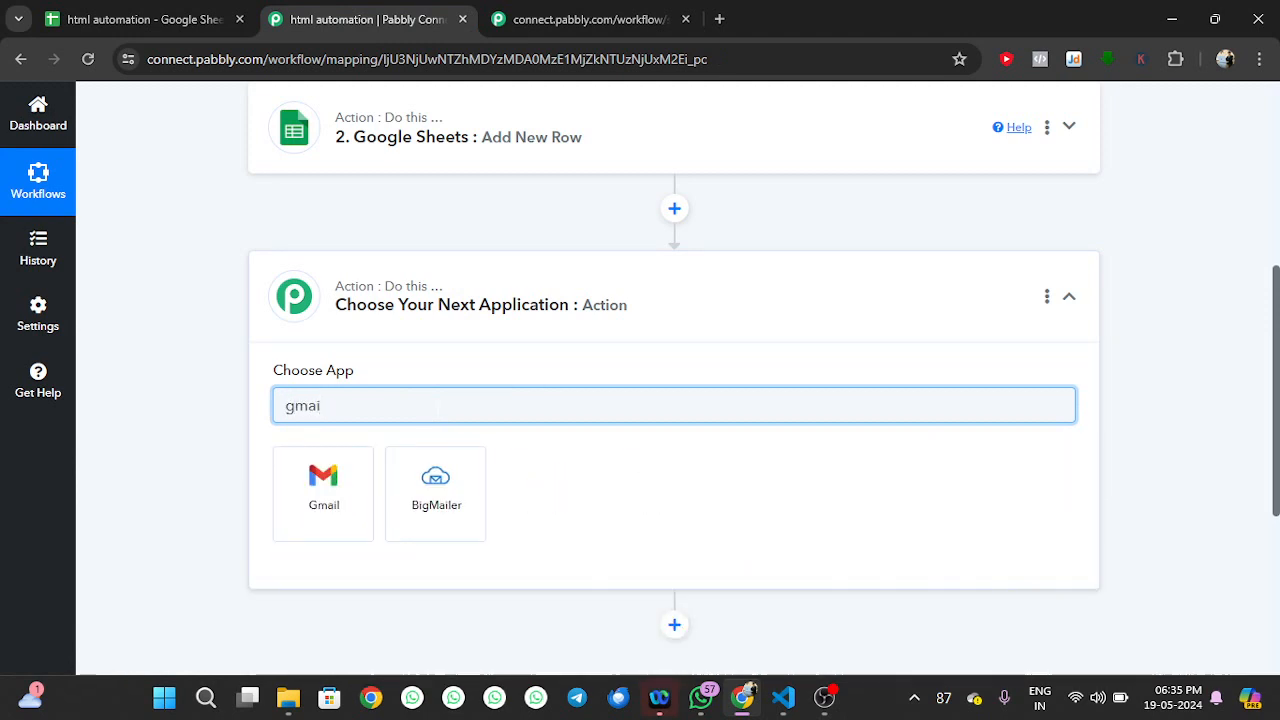
pyautogui.click(322, 480)
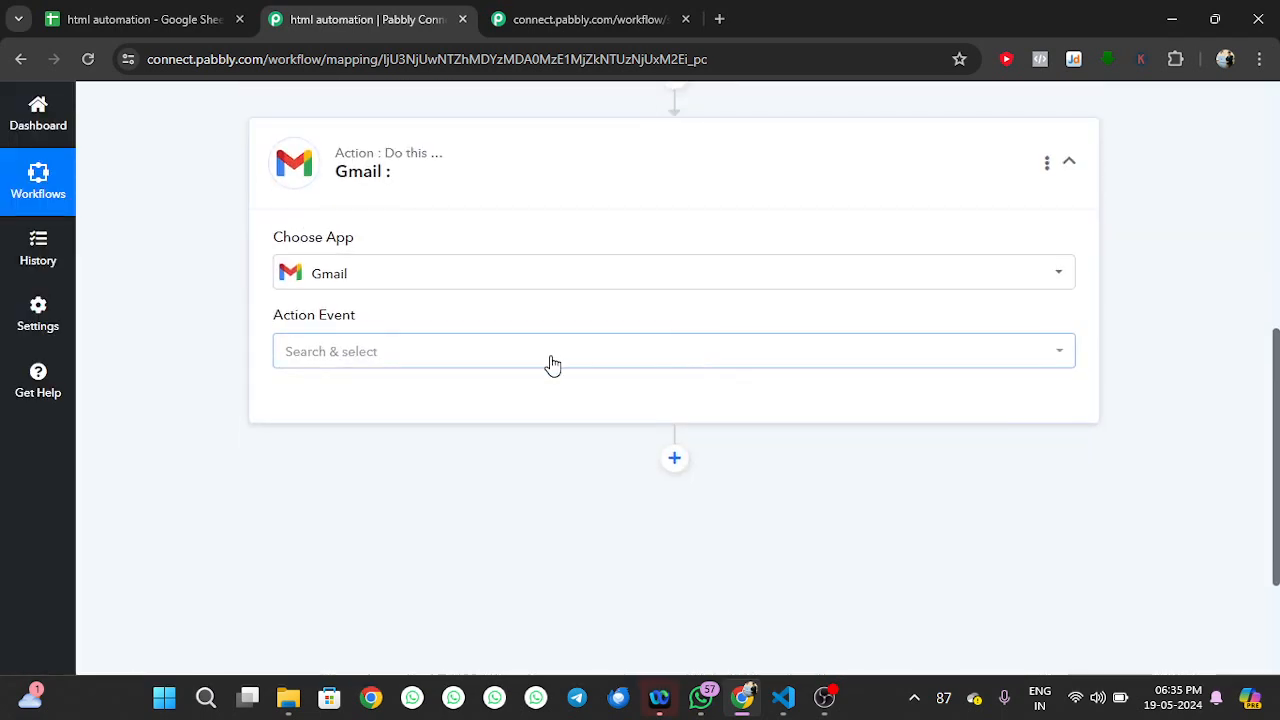
pyautogui.click(553, 365)
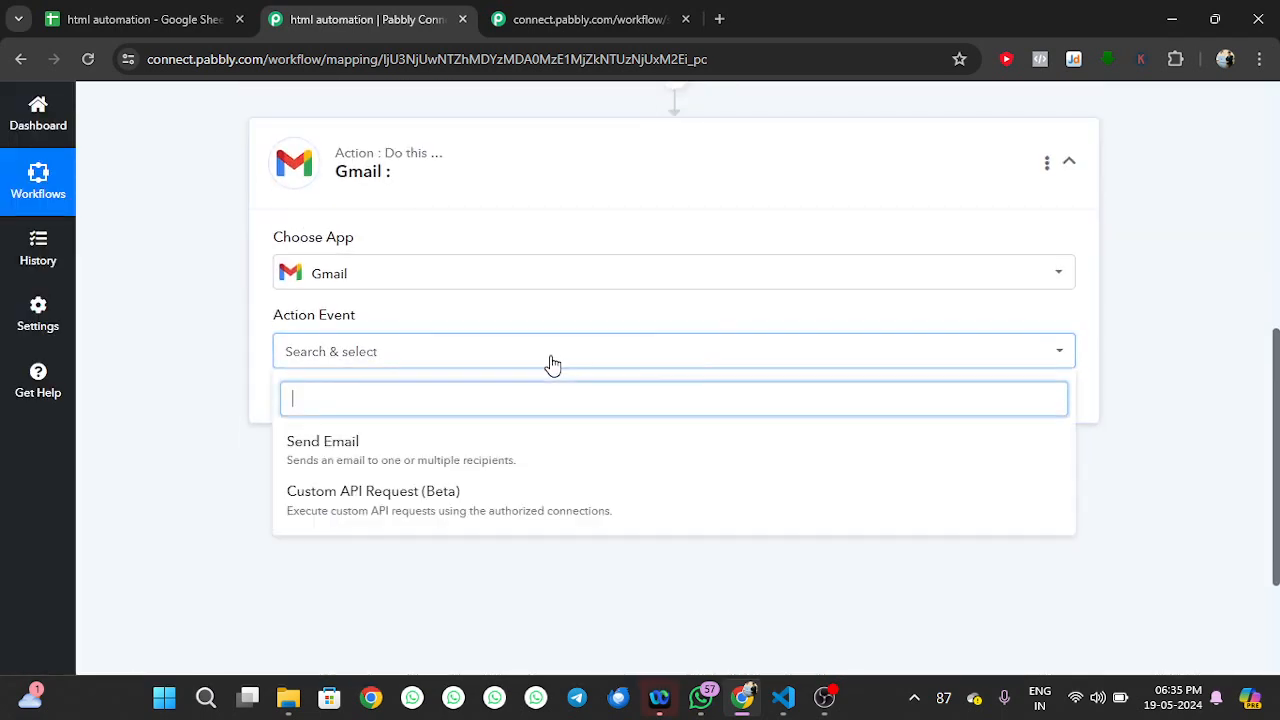
pyautogui.click(368, 456)
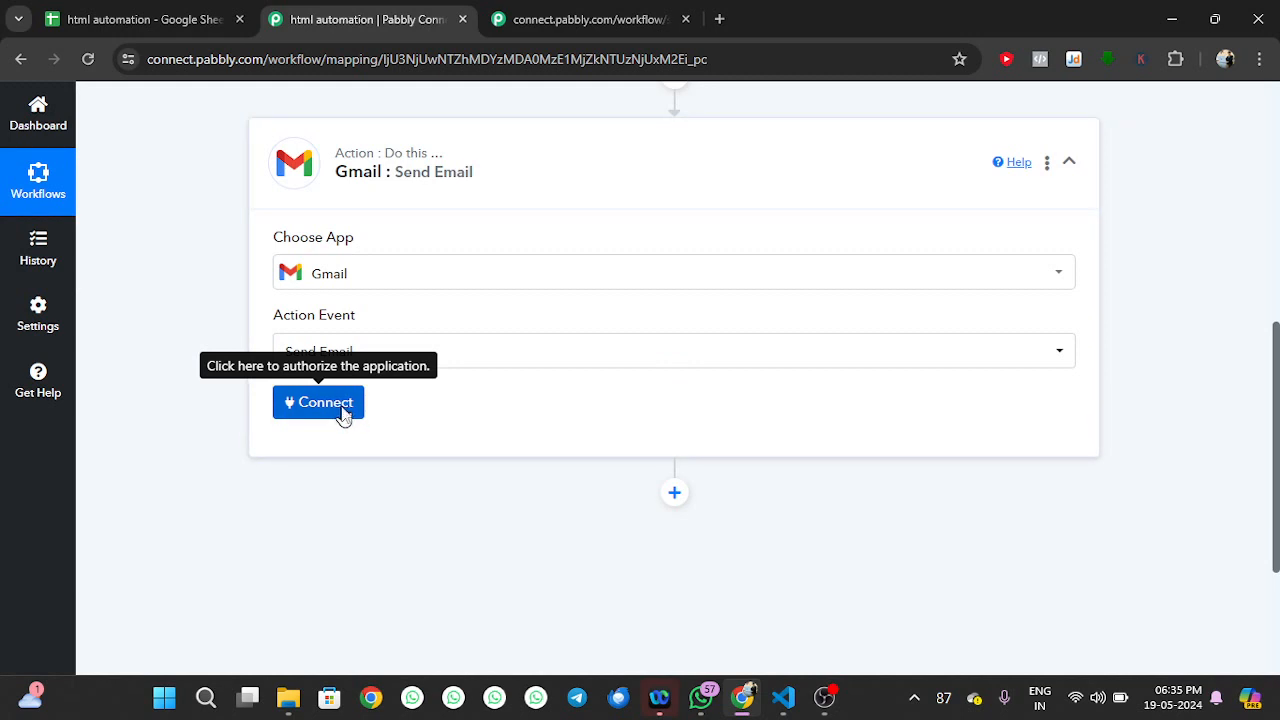
# Authorize a new Gmail connection with the Google account so the Send Email step shows Connected
pyautogui.click(341, 405)
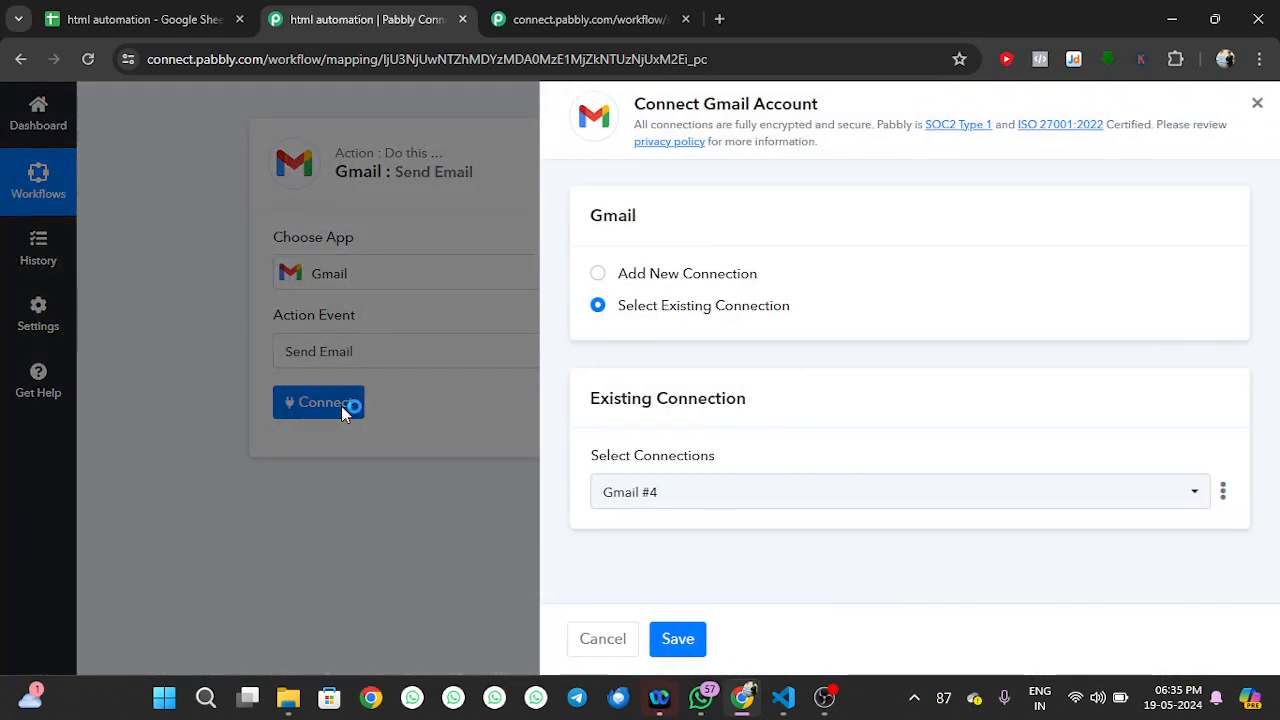
pyautogui.click(651, 273)
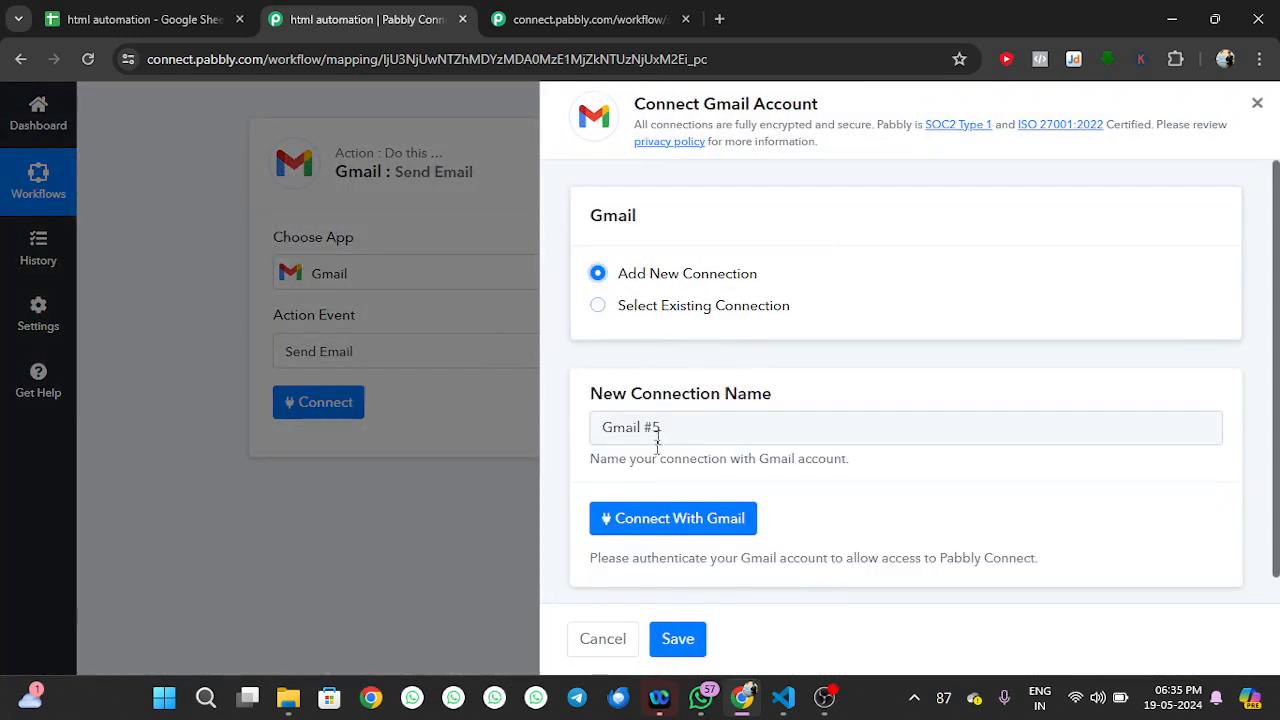
pyautogui.click(675, 517)
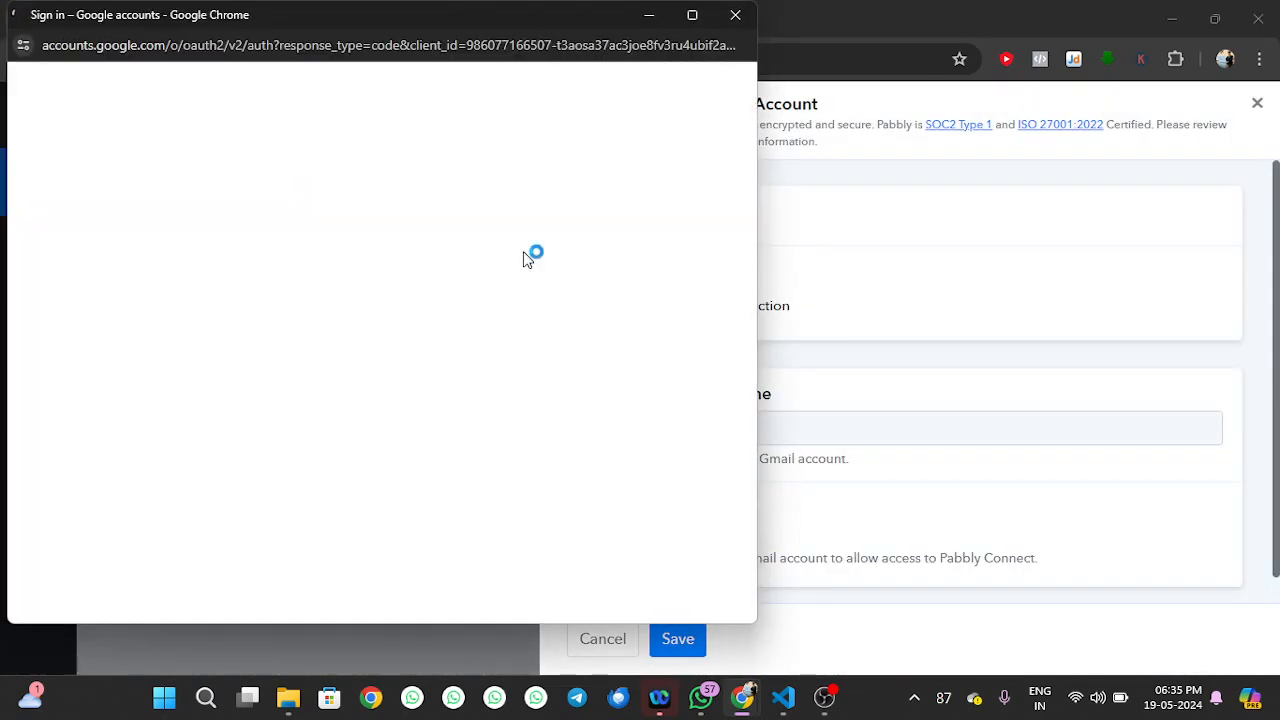
pyautogui.click(541, 197)
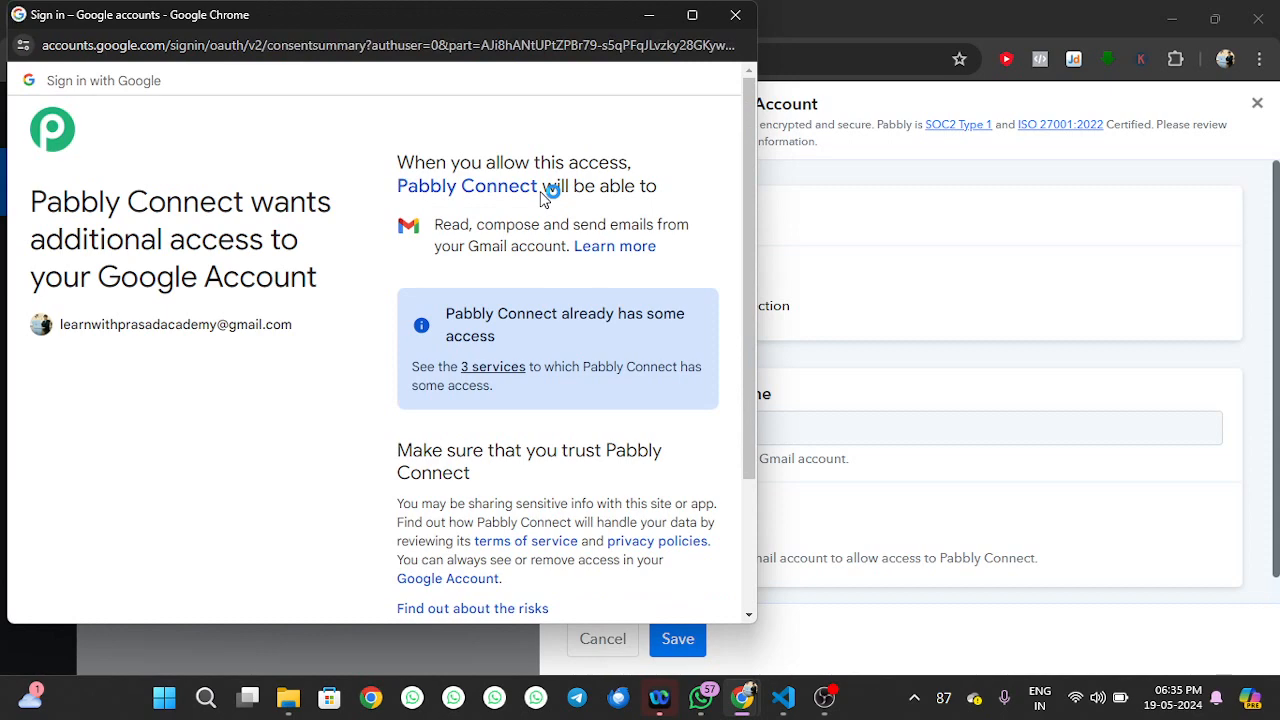
pyautogui.scroll(-3, 541, 197)
pyautogui.click(535, 513)
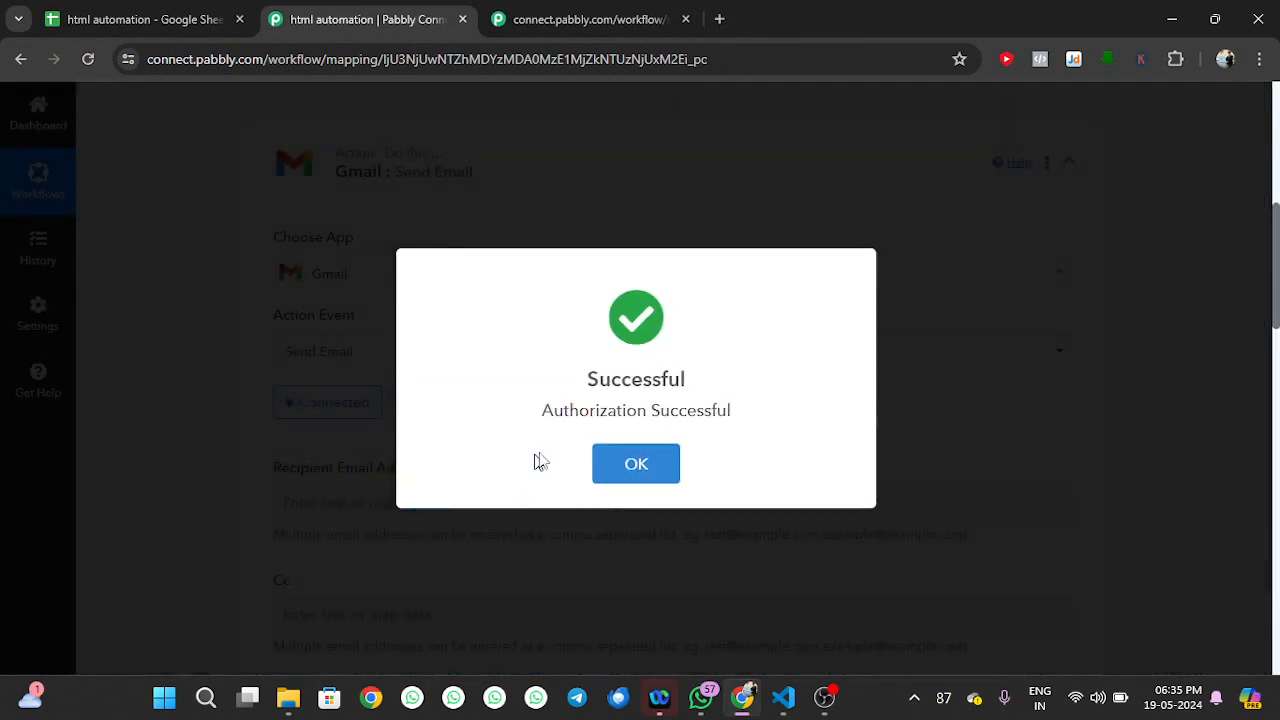
pyautogui.click(645, 460)
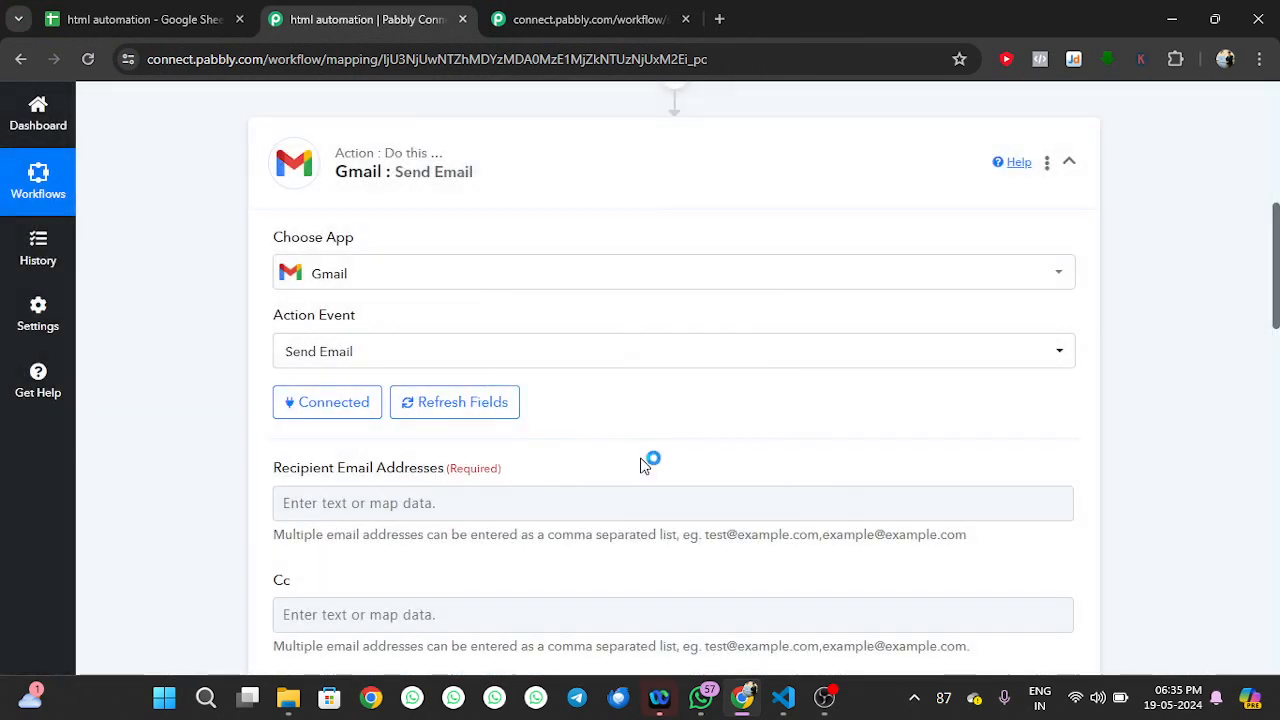
# Map the webhook's '1. Email' value into the Recipient Email Addresses field
pyautogui.scroll(-3, 566, 434)
pyautogui.click(478, 244)
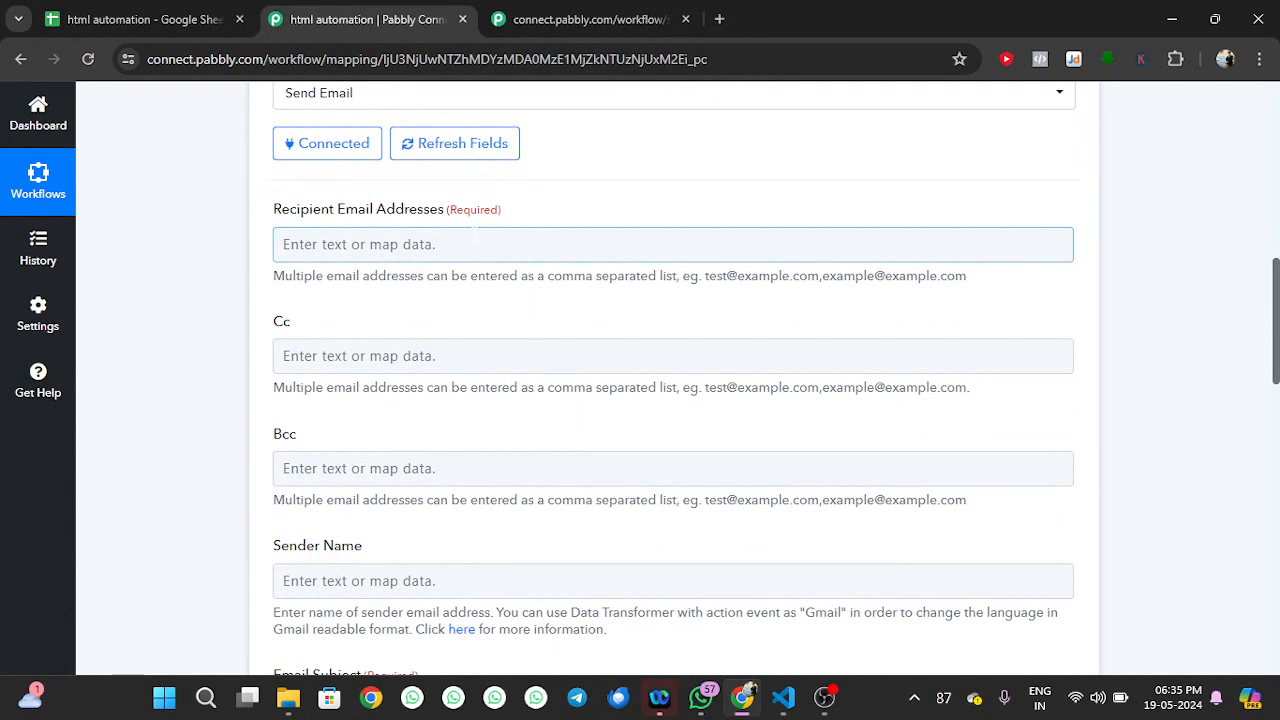
pyautogui.click(478, 242)
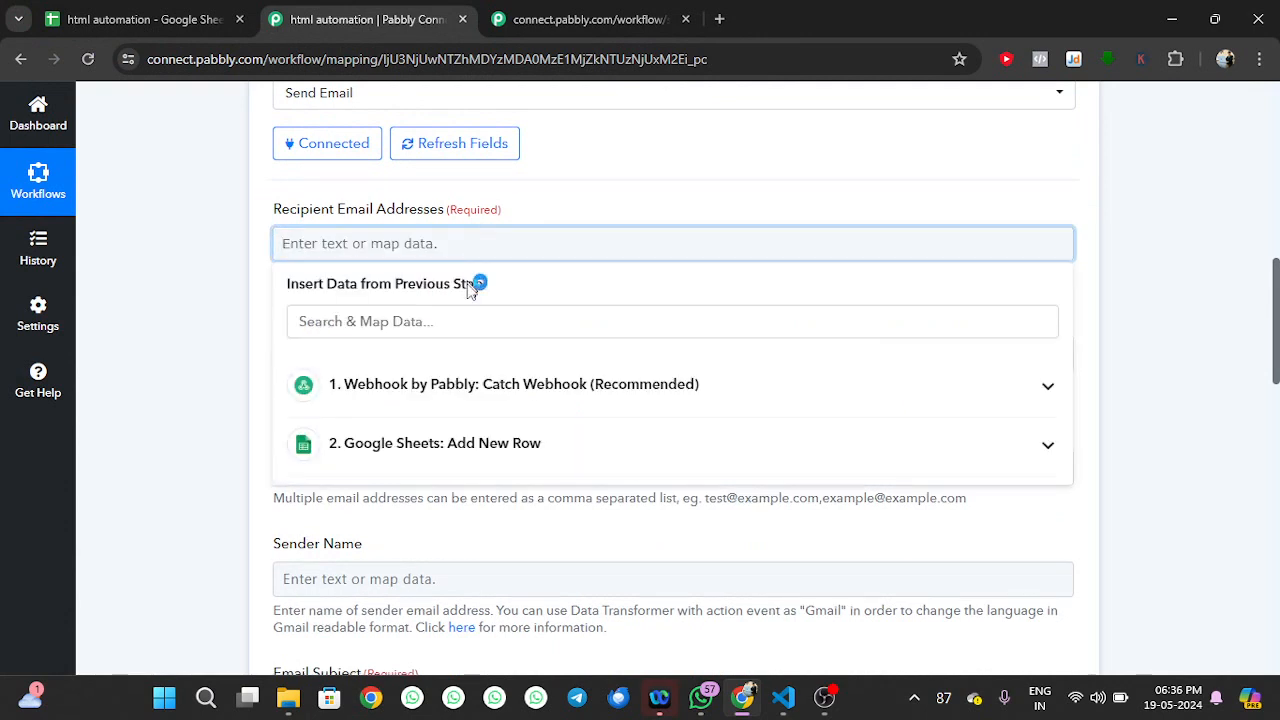
pyautogui.click(480, 447)
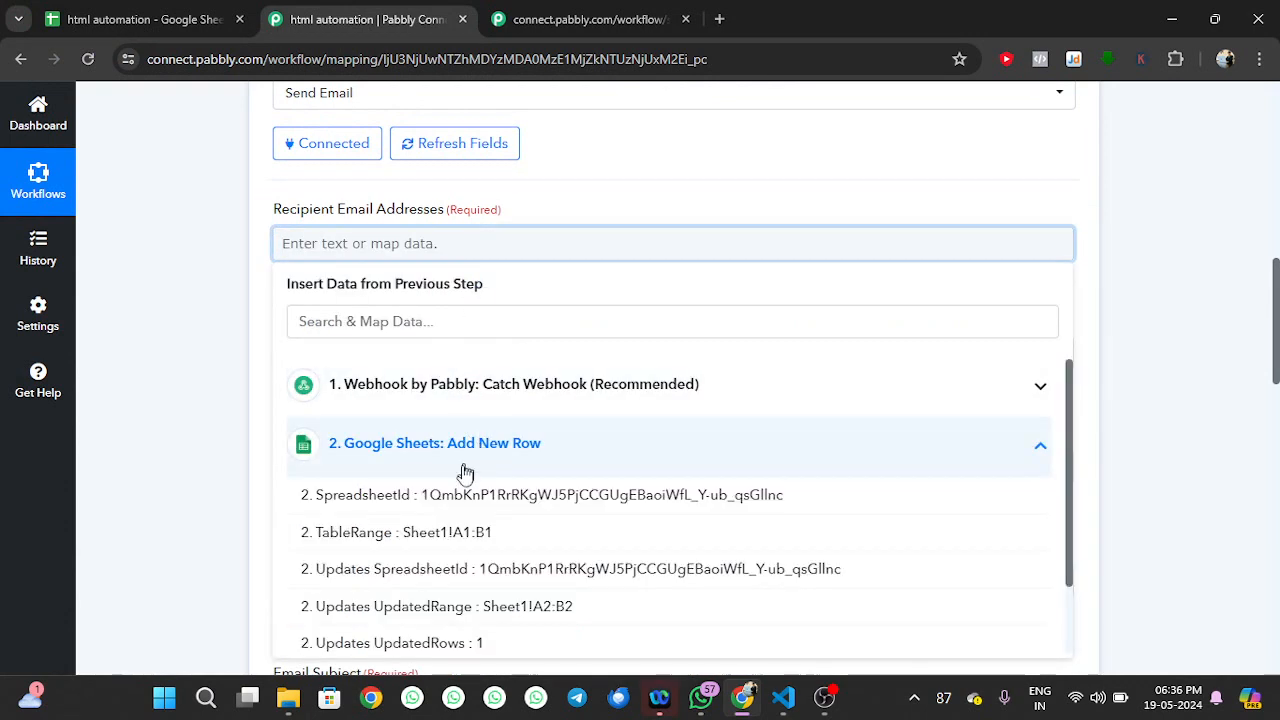
pyautogui.scroll(-3, 466, 490)
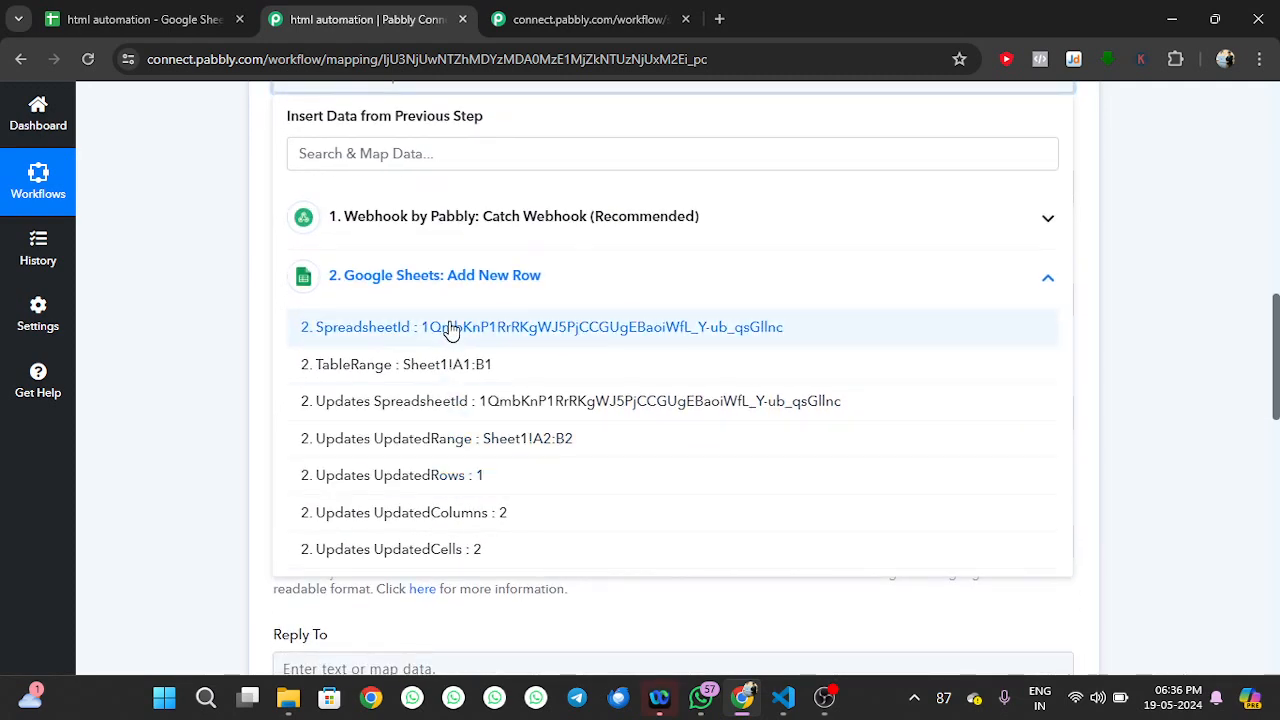
pyautogui.click(470, 230)
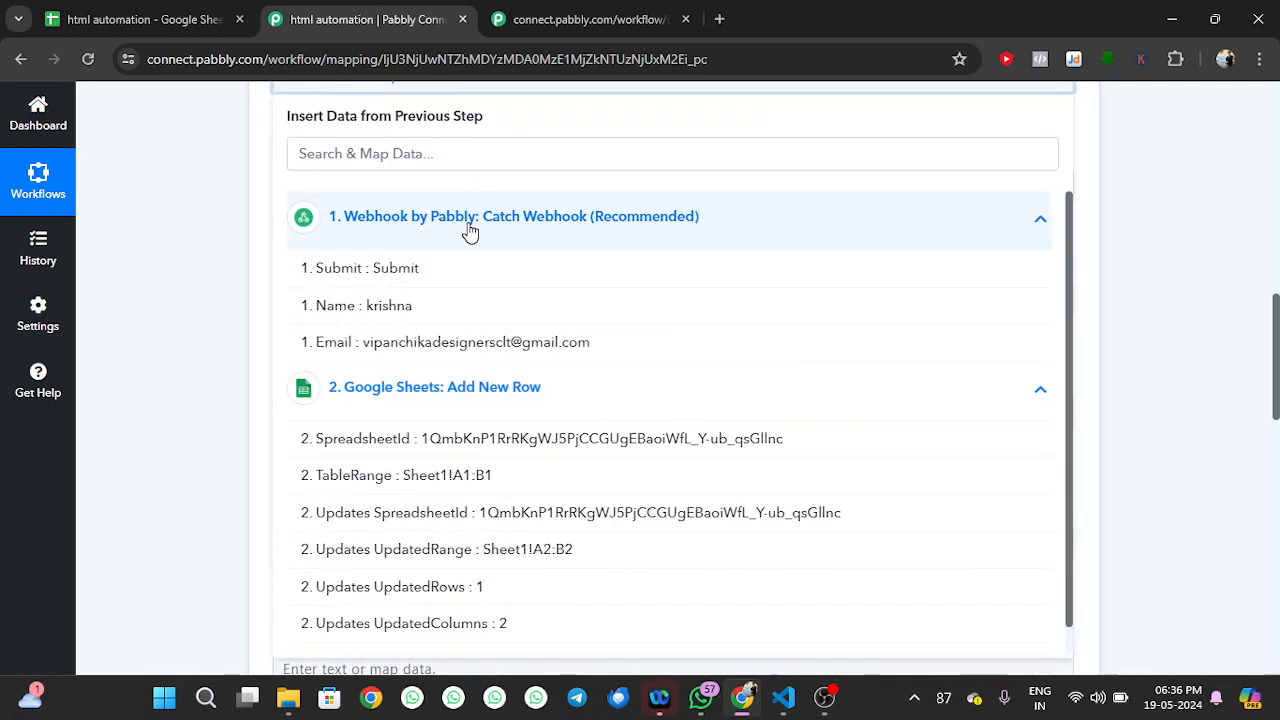
pyautogui.scroll(-1, 450, 312)
pyautogui.click(454, 321)
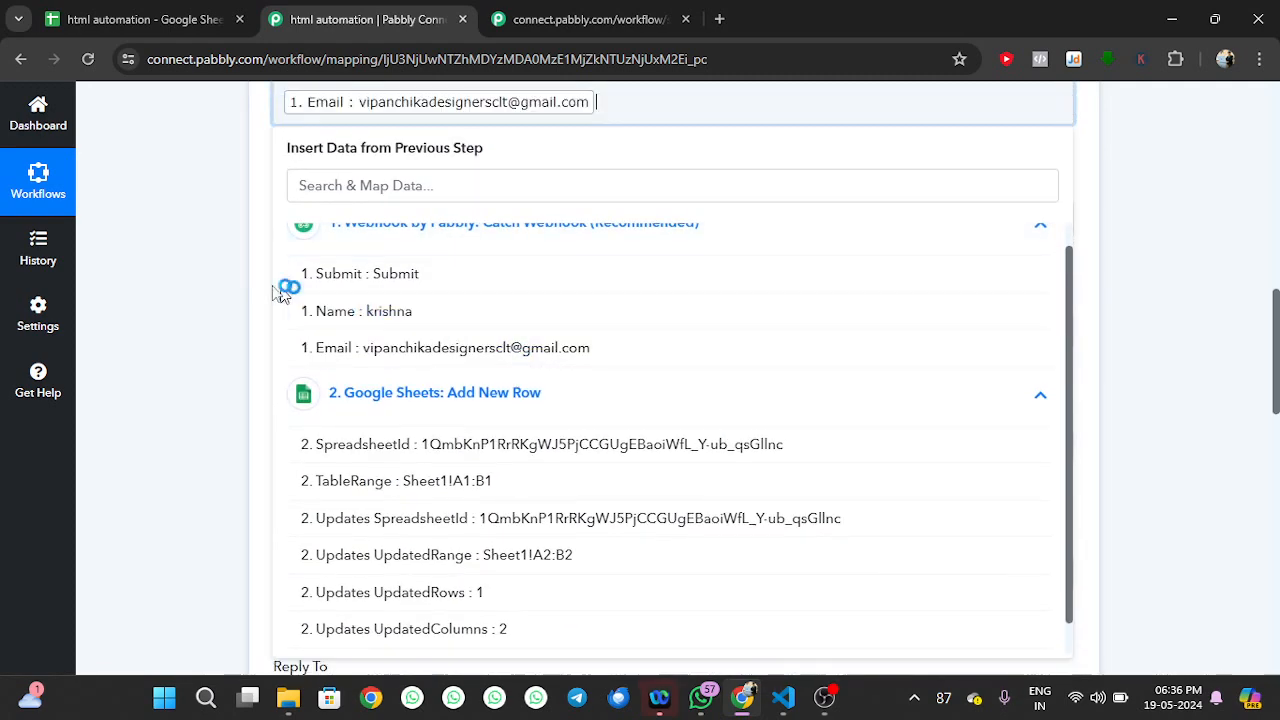
pyautogui.click(206, 282)
# Enter Lwp as the Sender Name
pyautogui.scroll(-1, 298, 281)
pyautogui.scroll(-1, 298, 282)
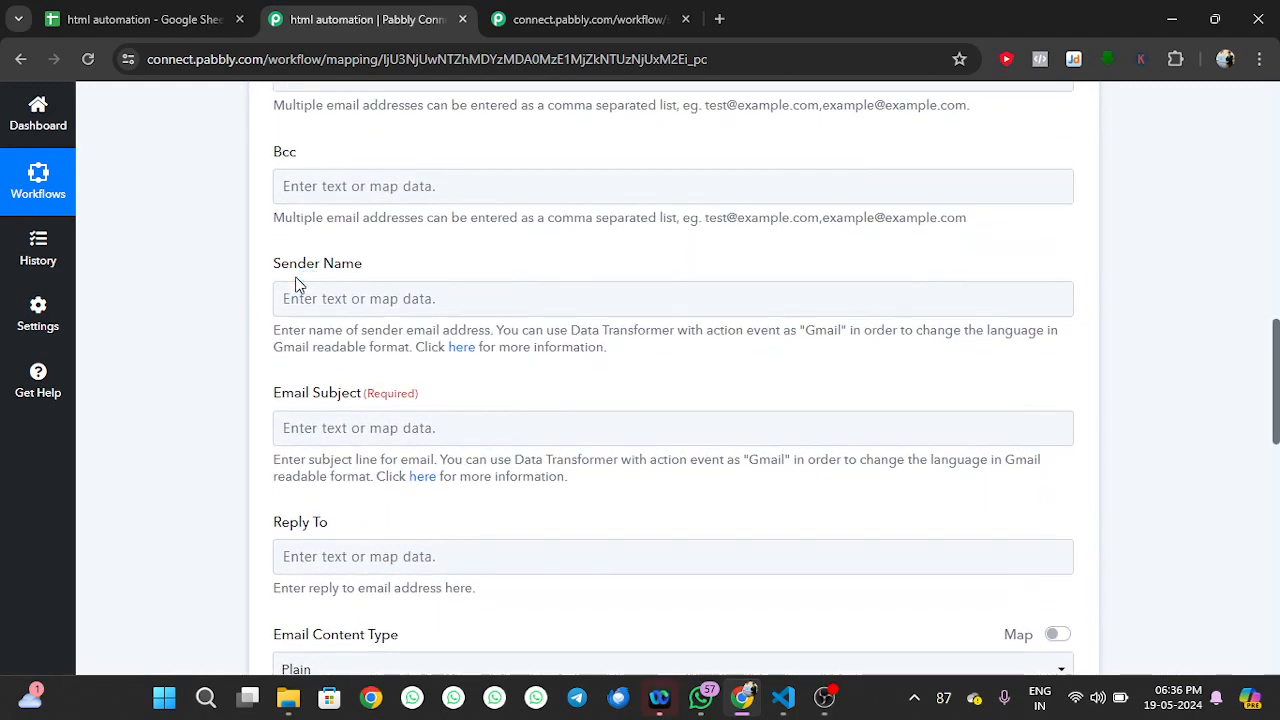
pyautogui.click(298, 290)
pyautogui.click(362, 298)
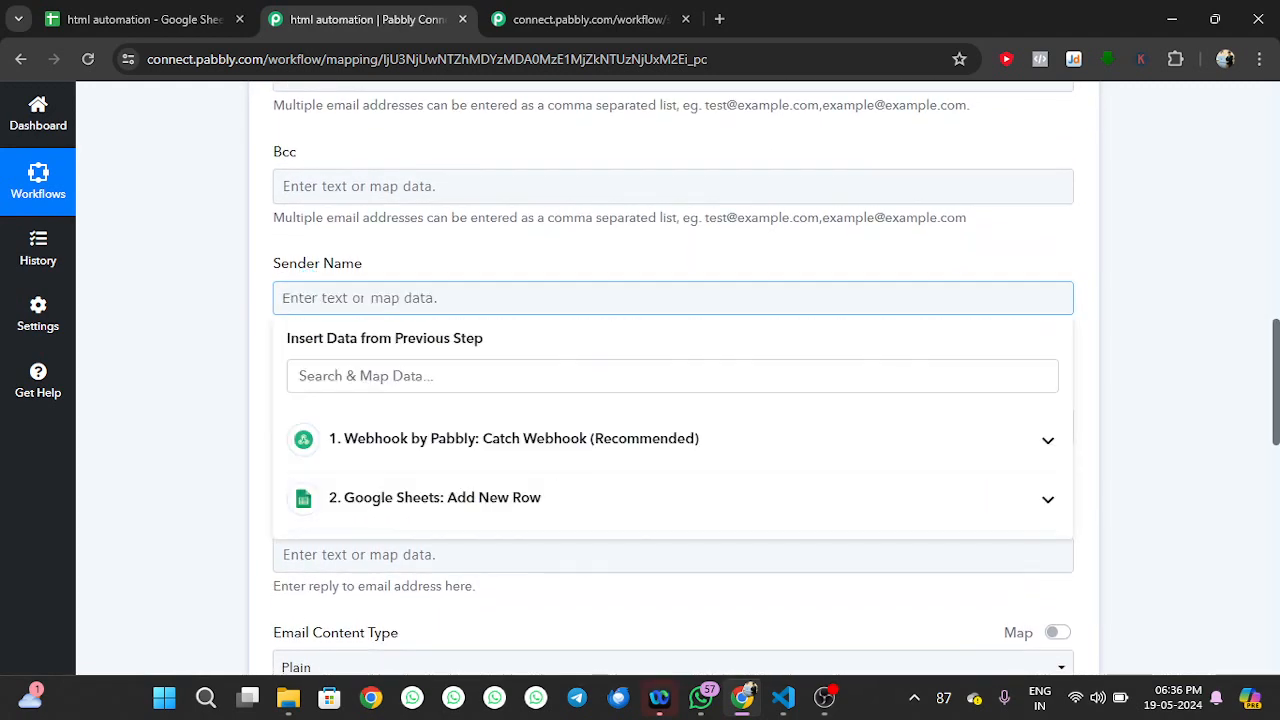
pyautogui.write('Lwp')
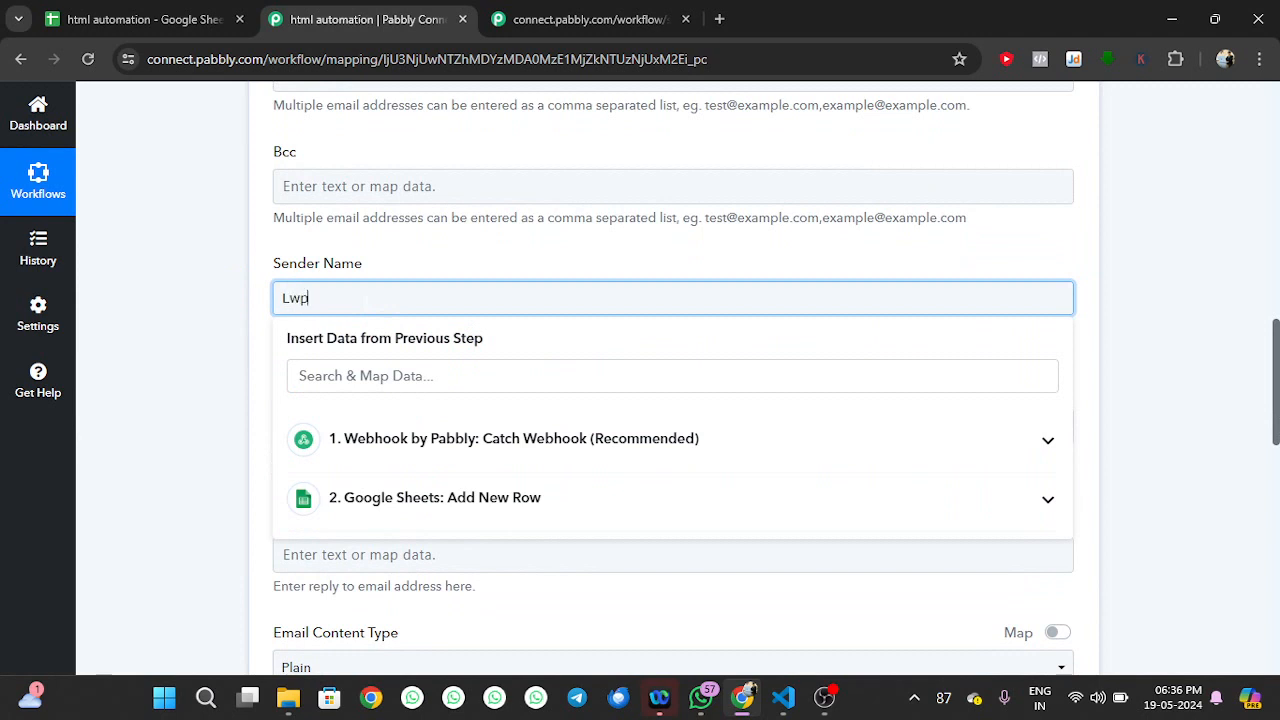
pyautogui.click(190, 302)
pyautogui.scroll(-3, 188, 303)
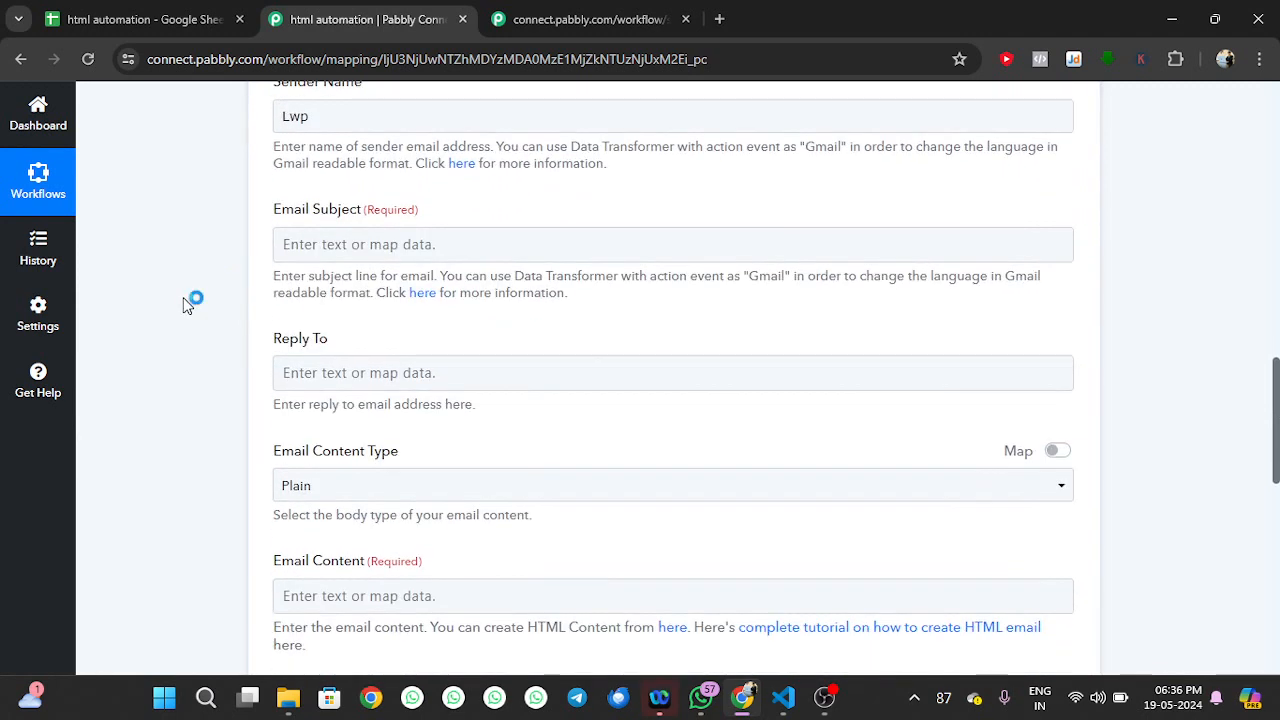
# Set the Email Subject to 'Test'
pyautogui.click(382, 196)
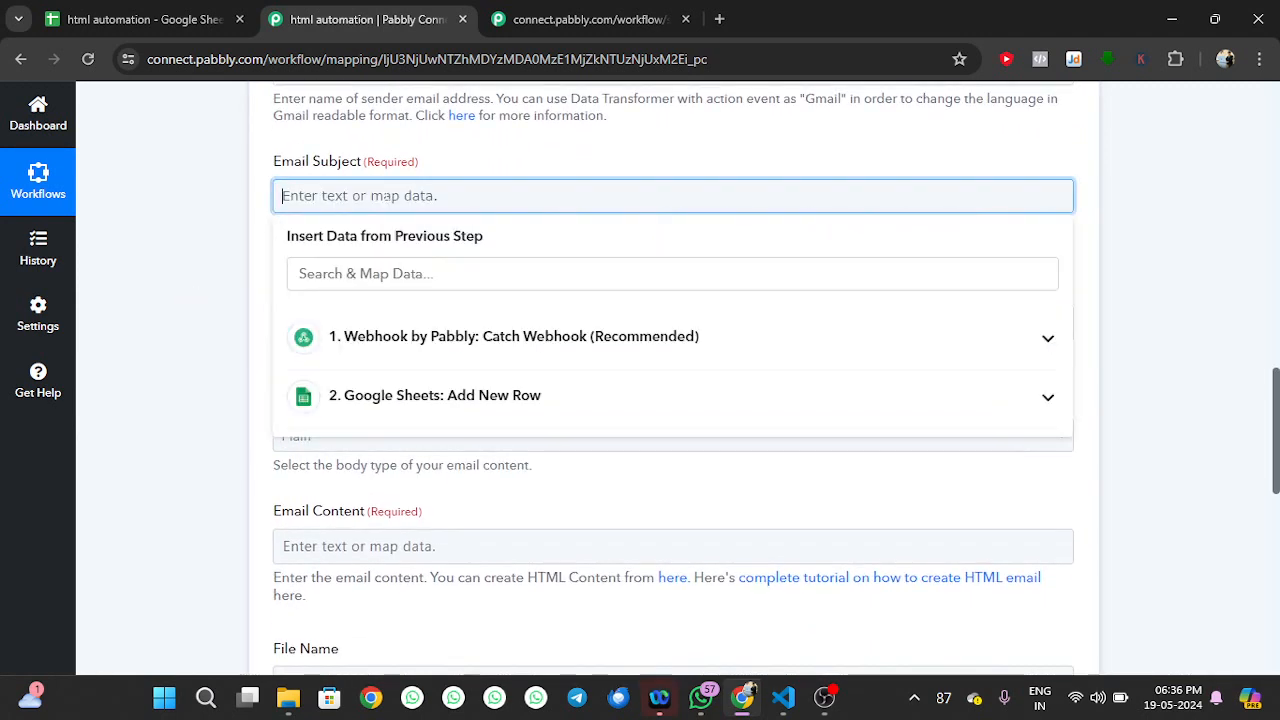
pyautogui.write('Tes')
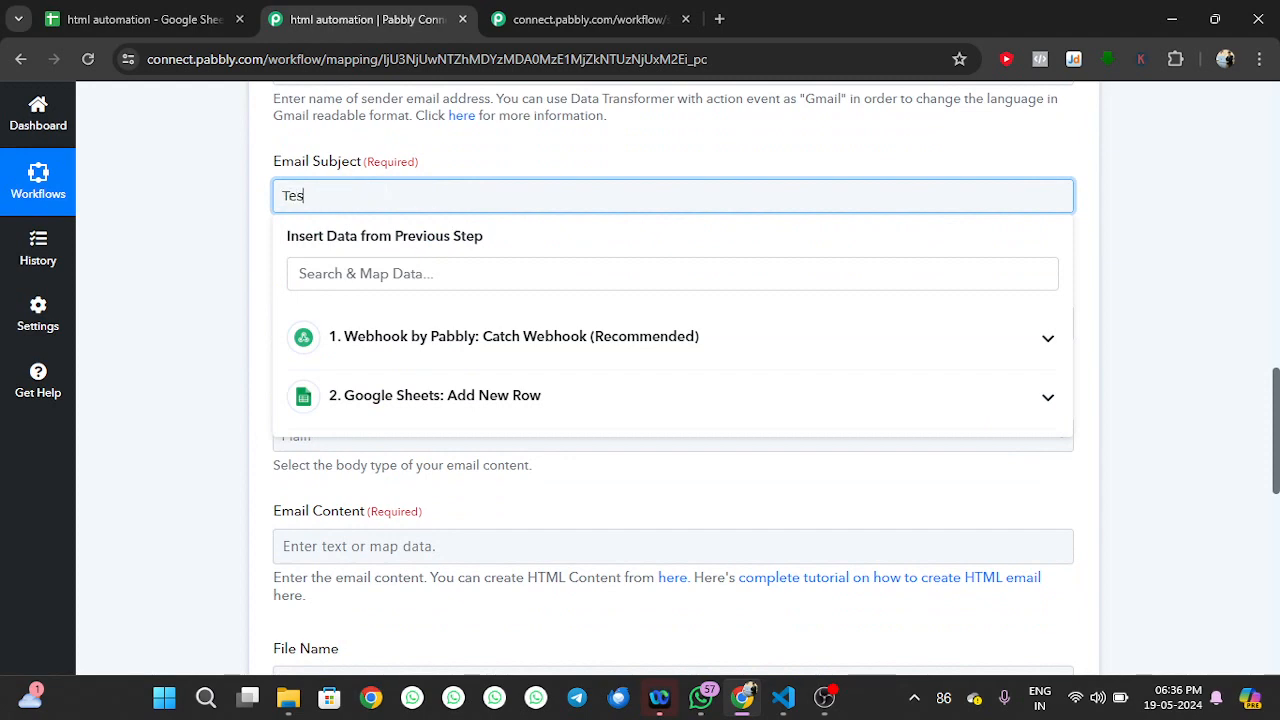
pyautogui.write('t')
pyautogui.click(209, 257)
pyautogui.scroll(-2, 209, 257)
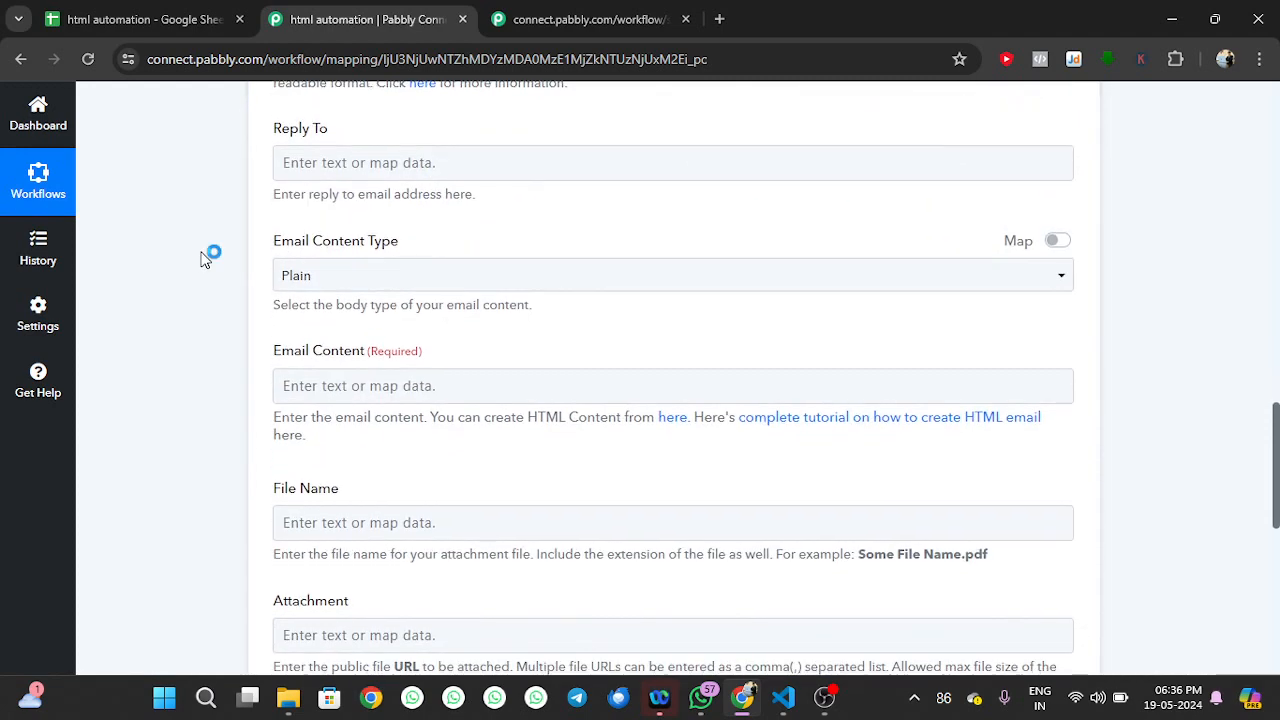
pyautogui.scroll(-2, 385, 248)
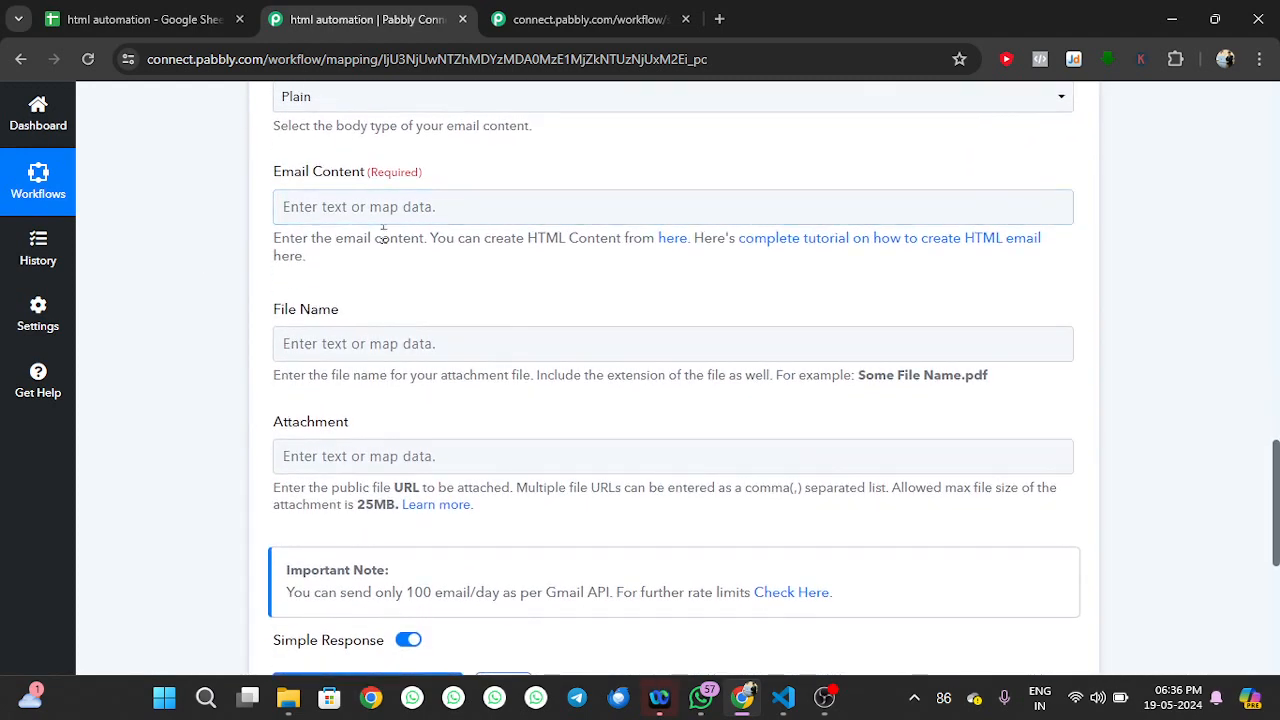
pyautogui.click(390, 207)
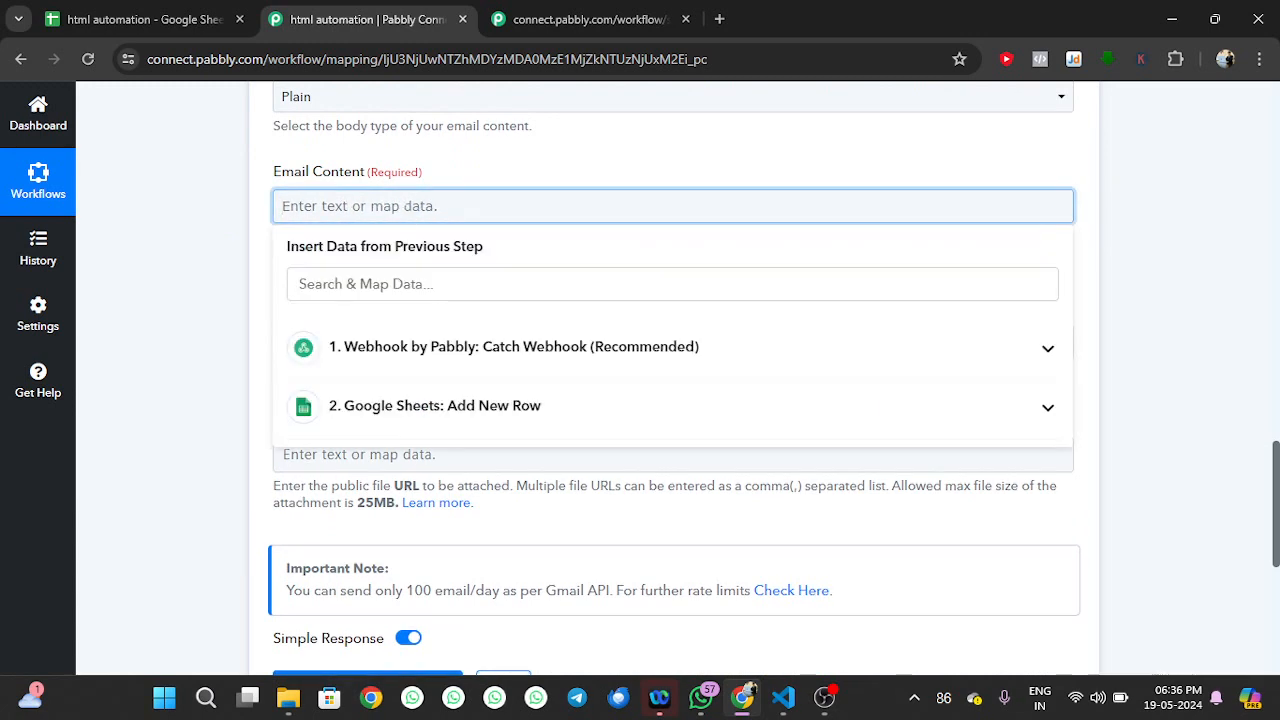
# Write the body as 'Dear' plus the webhook's Name, then 'hi this is a test mail' on a new line
pyautogui.write('Dear')
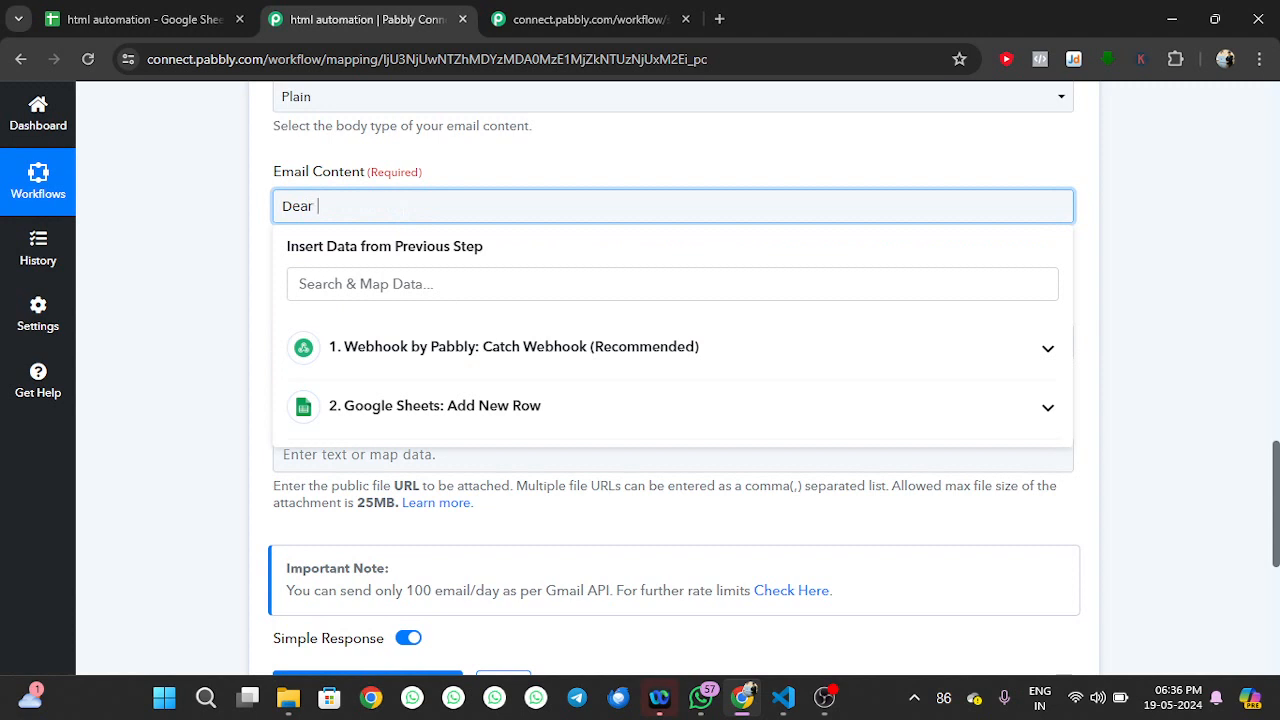
pyautogui.click(452, 350)
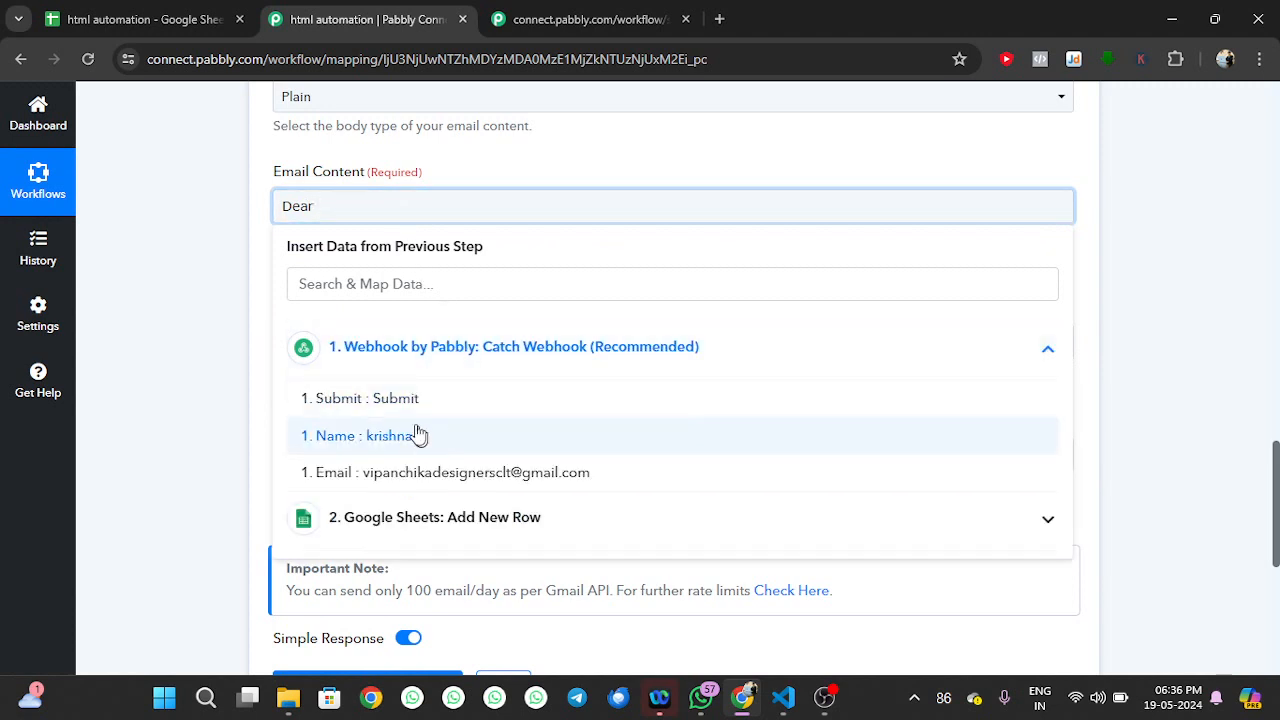
pyautogui.click(425, 450)
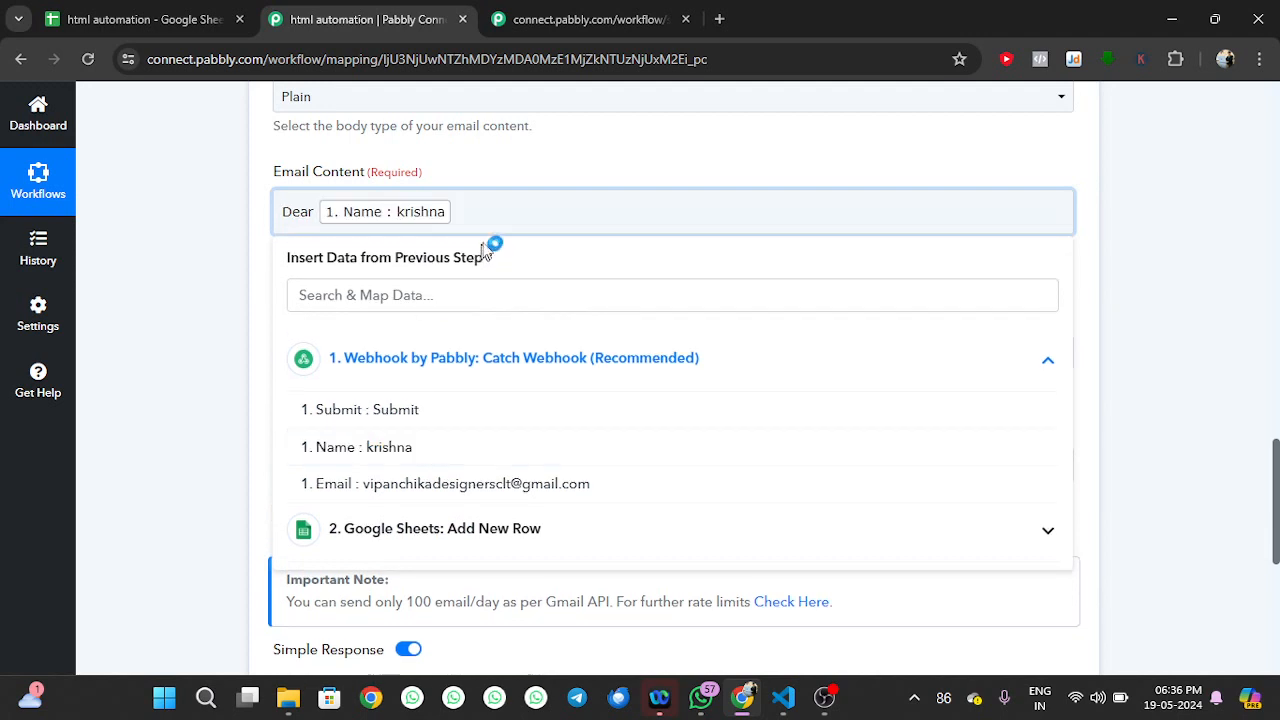
pyautogui.press('Return')
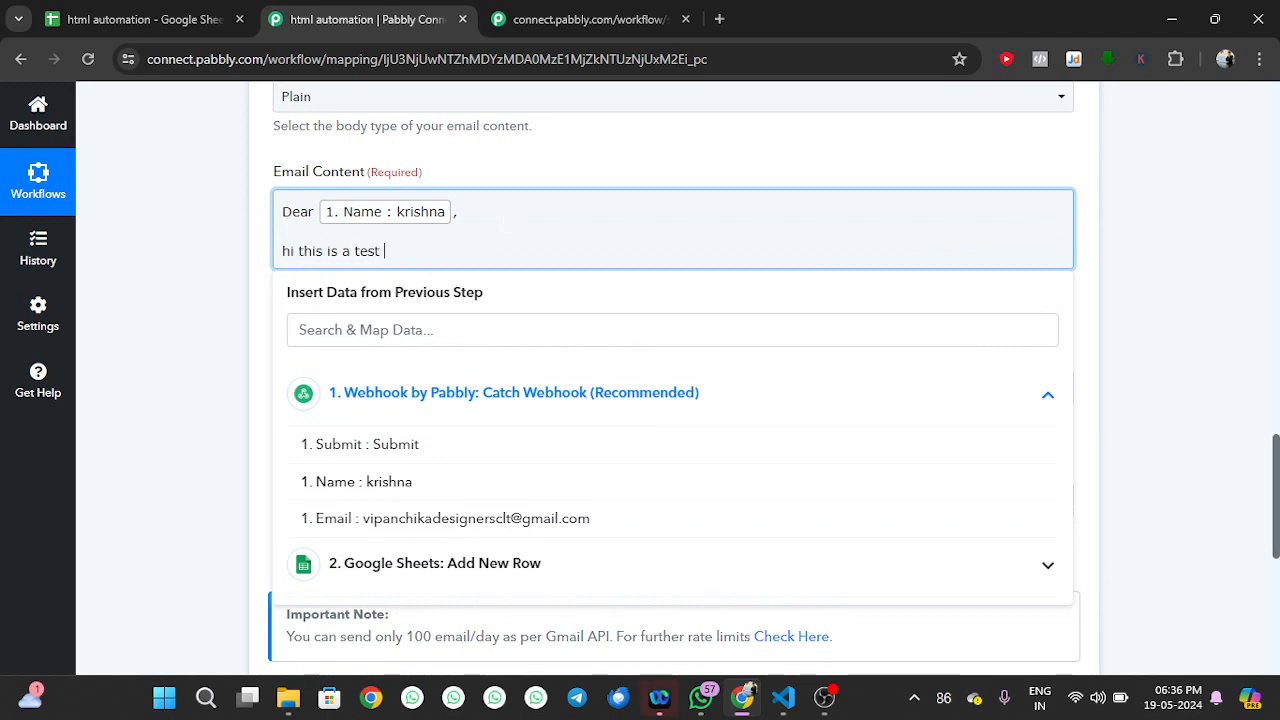
pyautogui.press('Return')
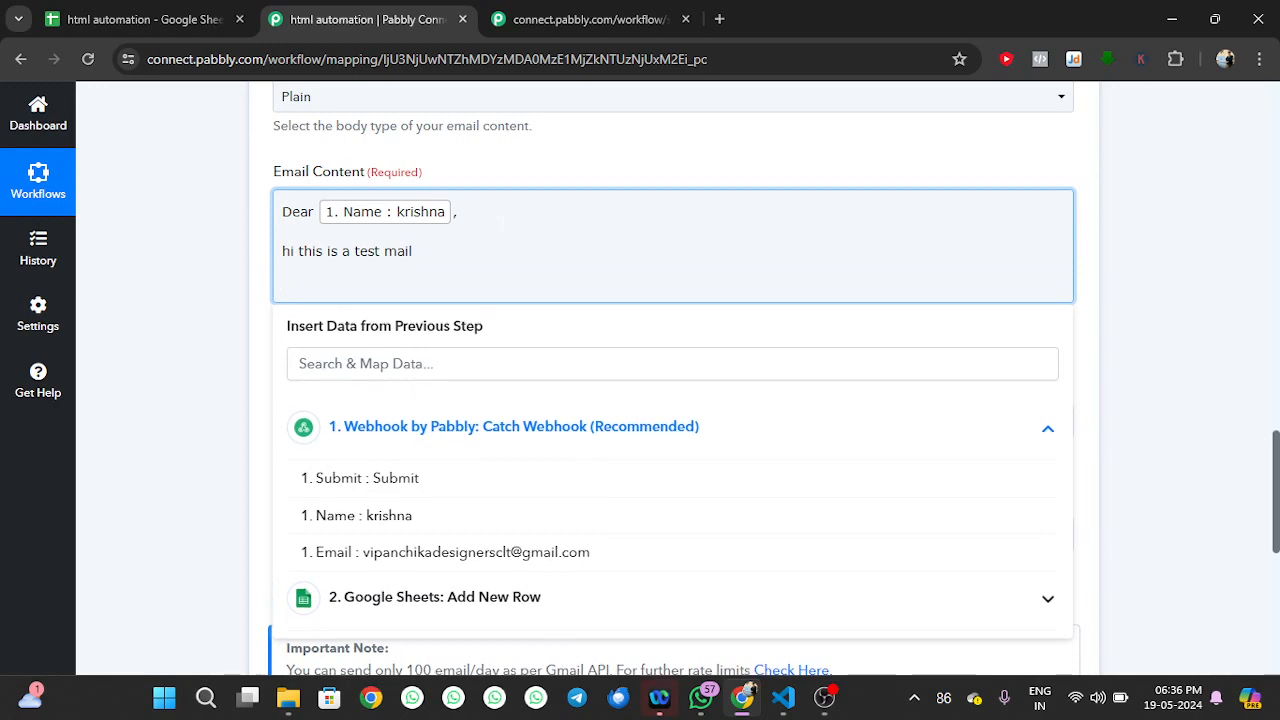
pyautogui.click(254, 299)
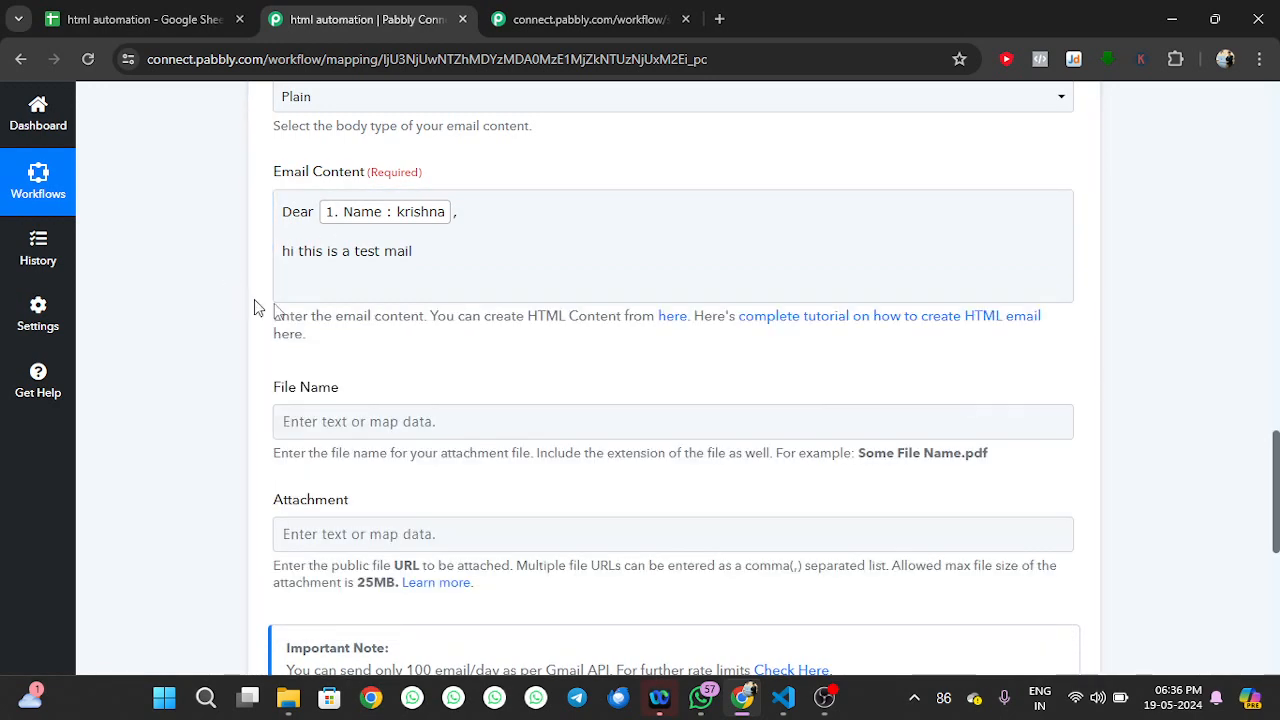
pyautogui.scroll(-4, 435, 354)
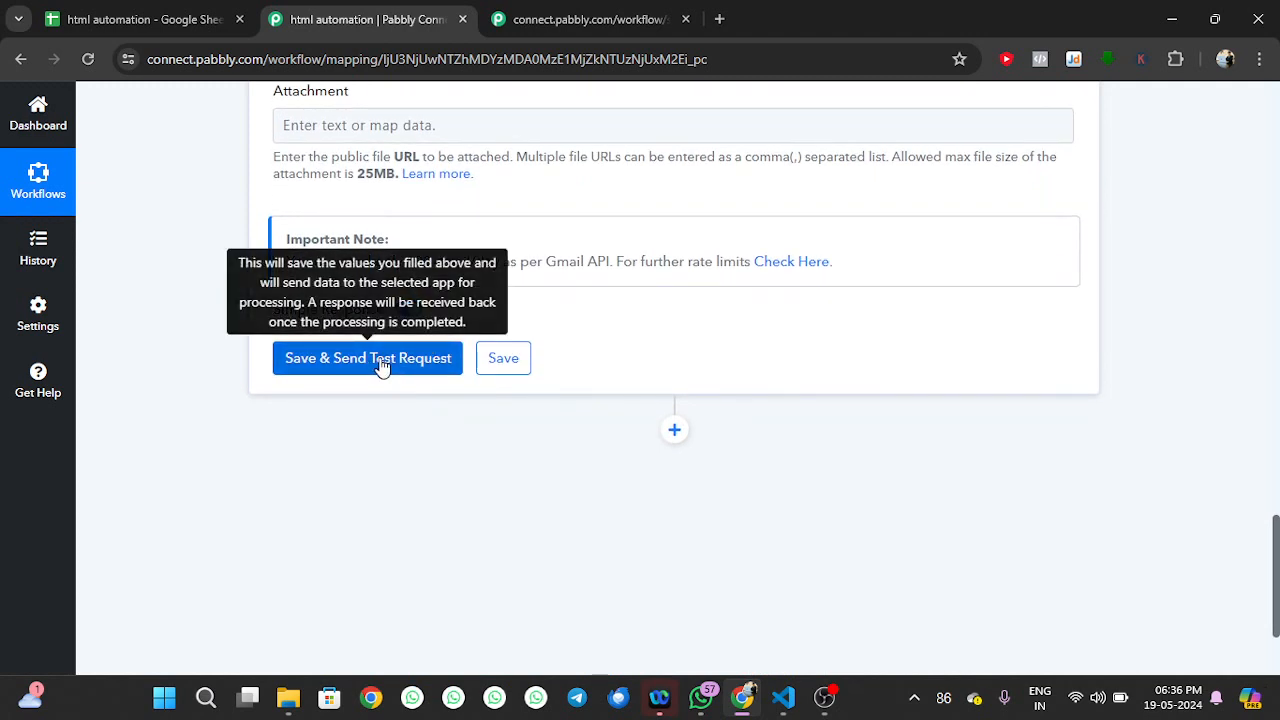
# Save the Gmail step and send its test request, getting a 'sent' response with quota 100
pyautogui.click(381, 362)
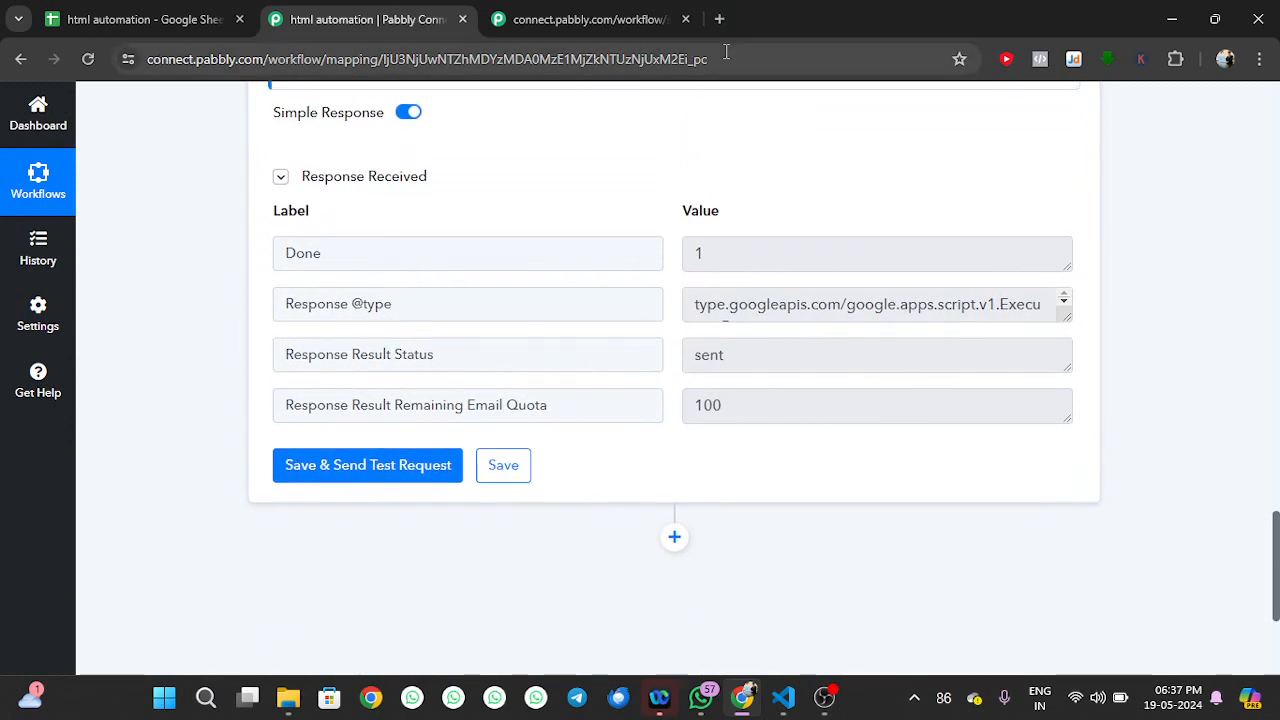
# Open the 'Test' email in Gmail's Sent folder in a new tab to check its greeting and text
pyautogui.click(718, 22)
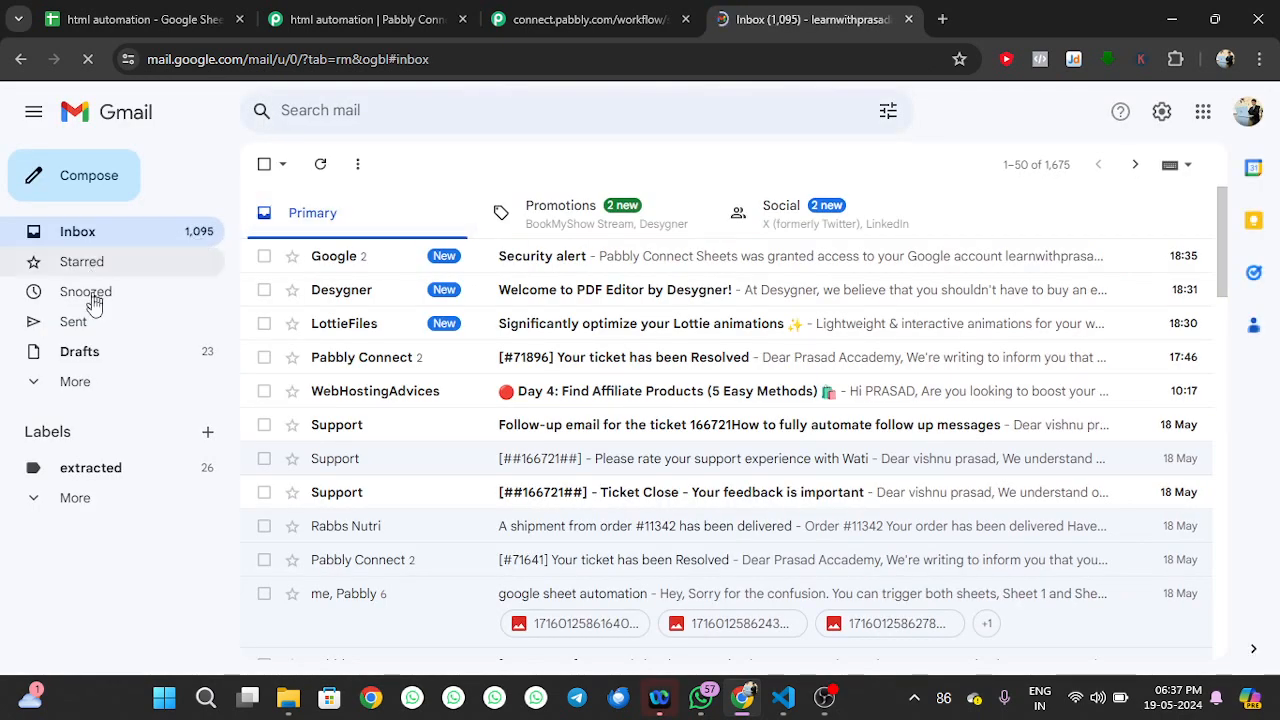
pyautogui.click(100, 333)
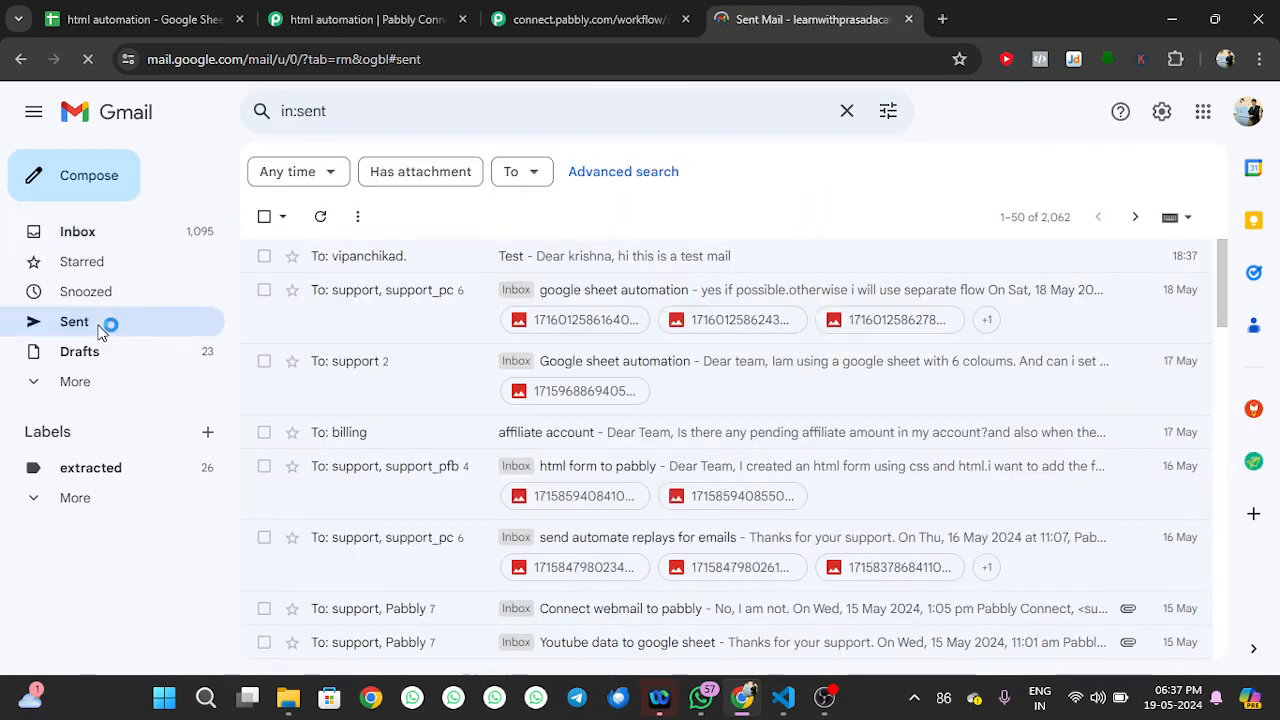
pyautogui.click(372, 262)
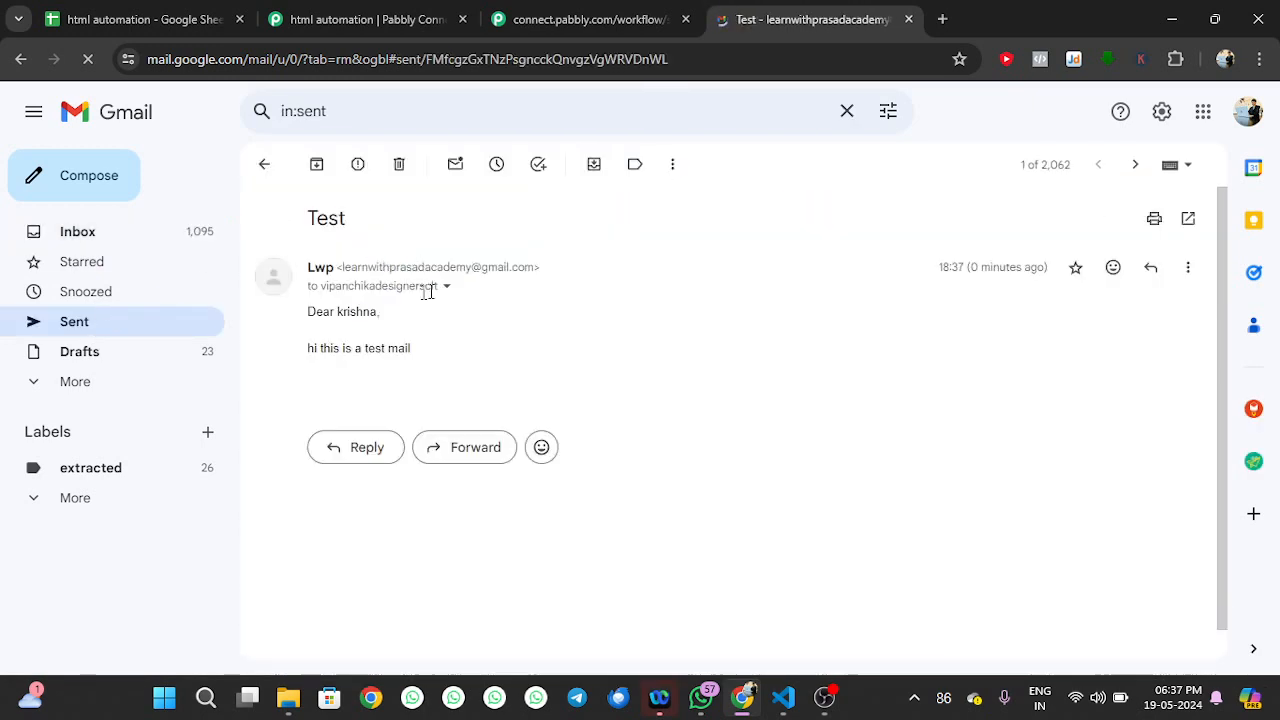